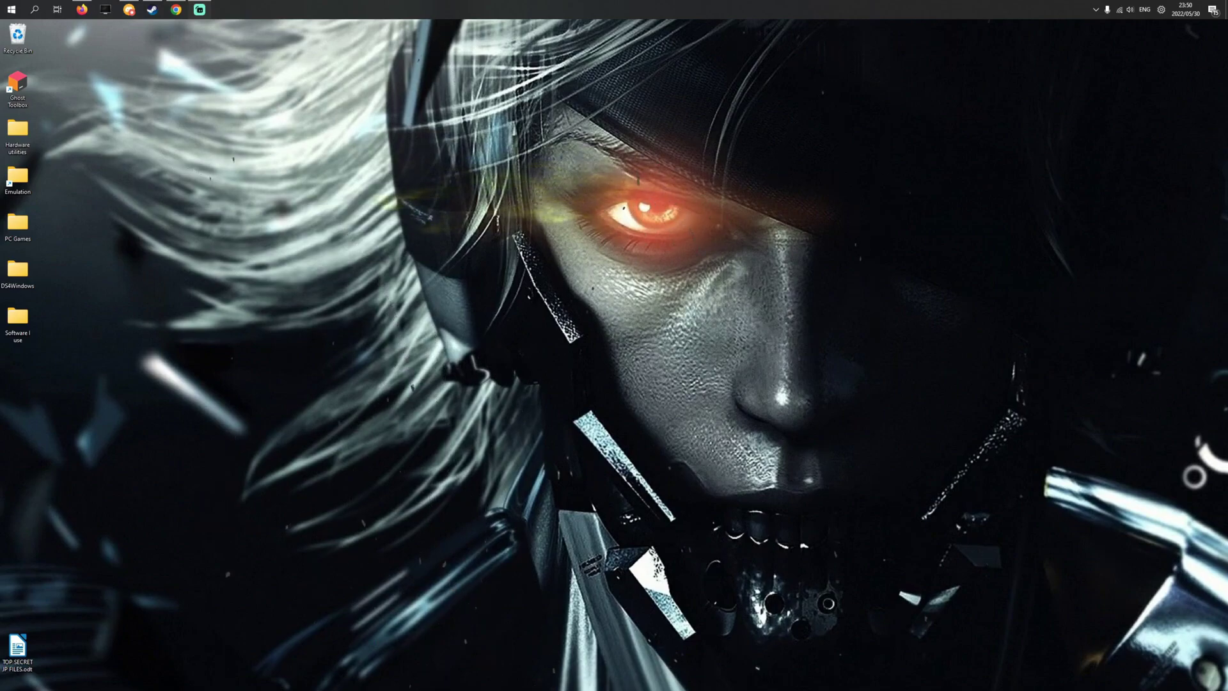
# - Bring forward the Firefox window with the RPCS3.zip Google Drive page and maximize it
pyautogui.click(82, 10)
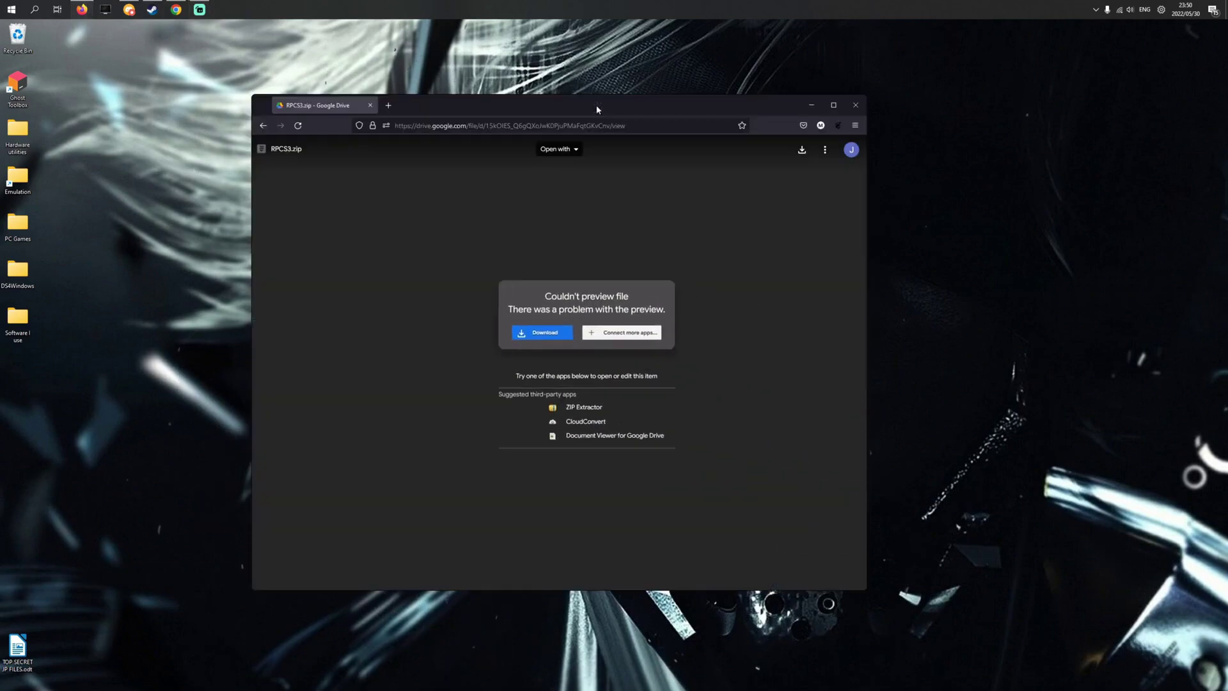
pyautogui.doubleClick(597, 109)
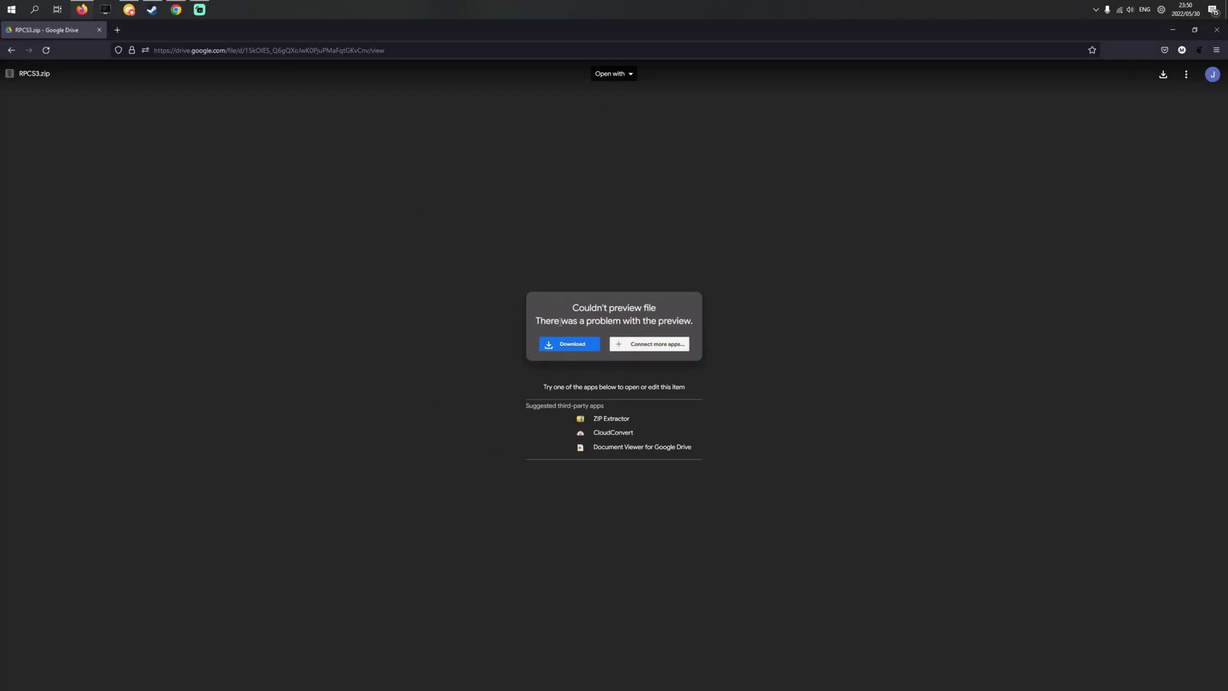
# - Download RPCS3.zip past the virus-scan warning and cancel the duplicate RPCS3(1).zip download
pyautogui.click(562, 348)
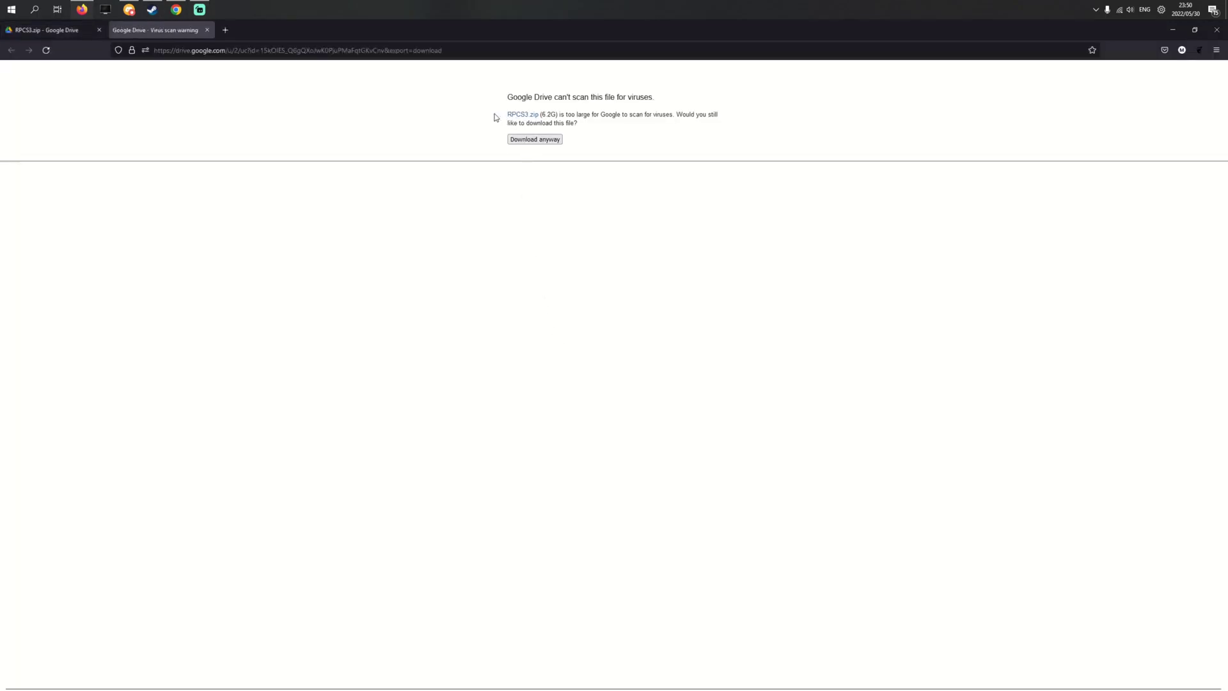
pyautogui.moveTo(494, 117); pyautogui.dragTo(540, 123)
pyautogui.click(638, 128)
pyautogui.click(536, 142)
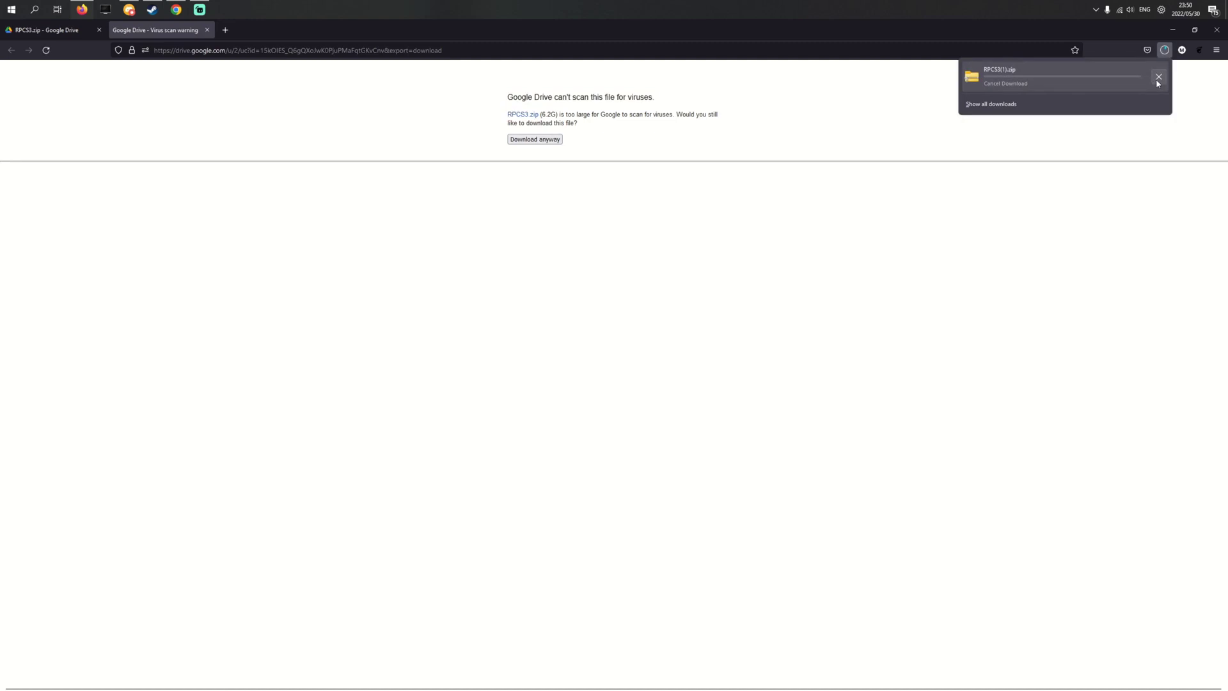
pyautogui.click(1157, 83)
# - Open Downloads in File Explorer and move RPCS3.zip onto the desktop
pyautogui.rightClick(1166, 50)
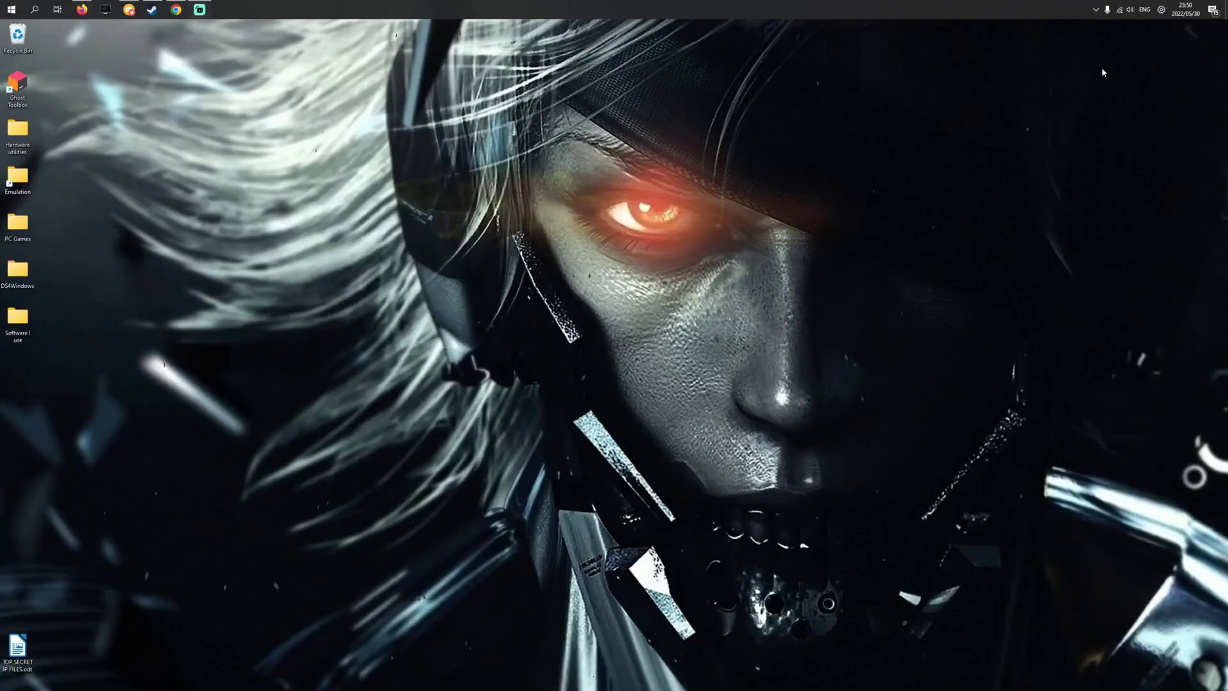
pyautogui.press('super')
pyautogui.write('DOWN')
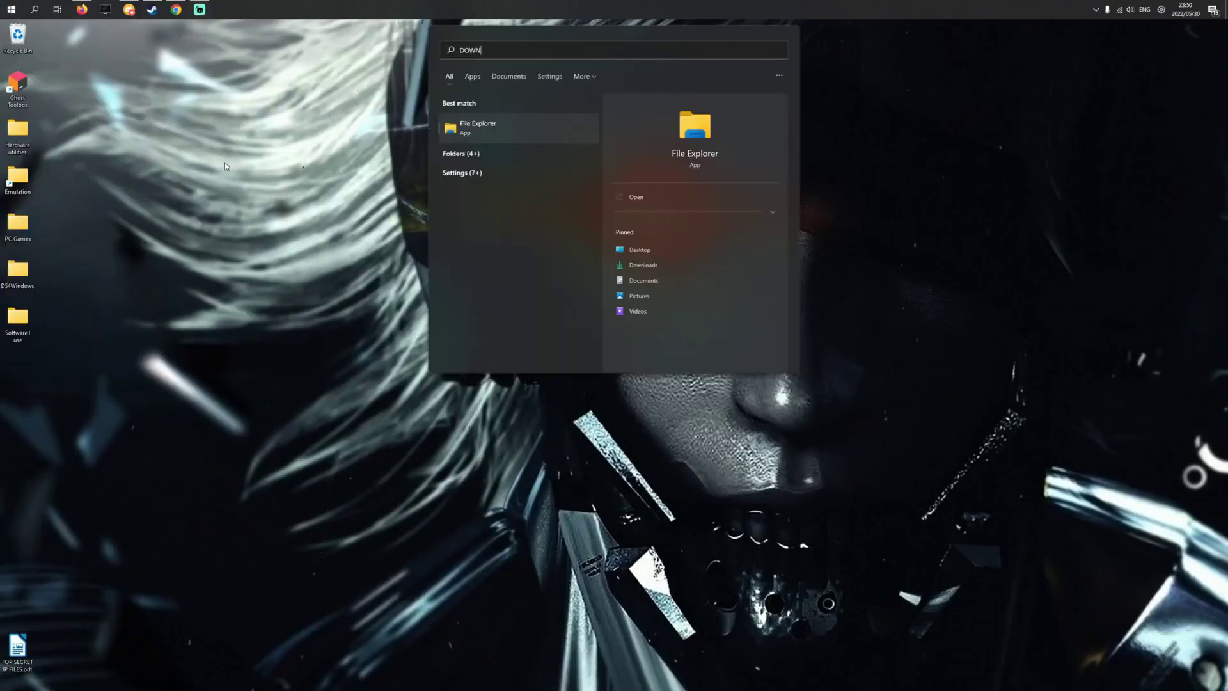
pyautogui.press('Return')
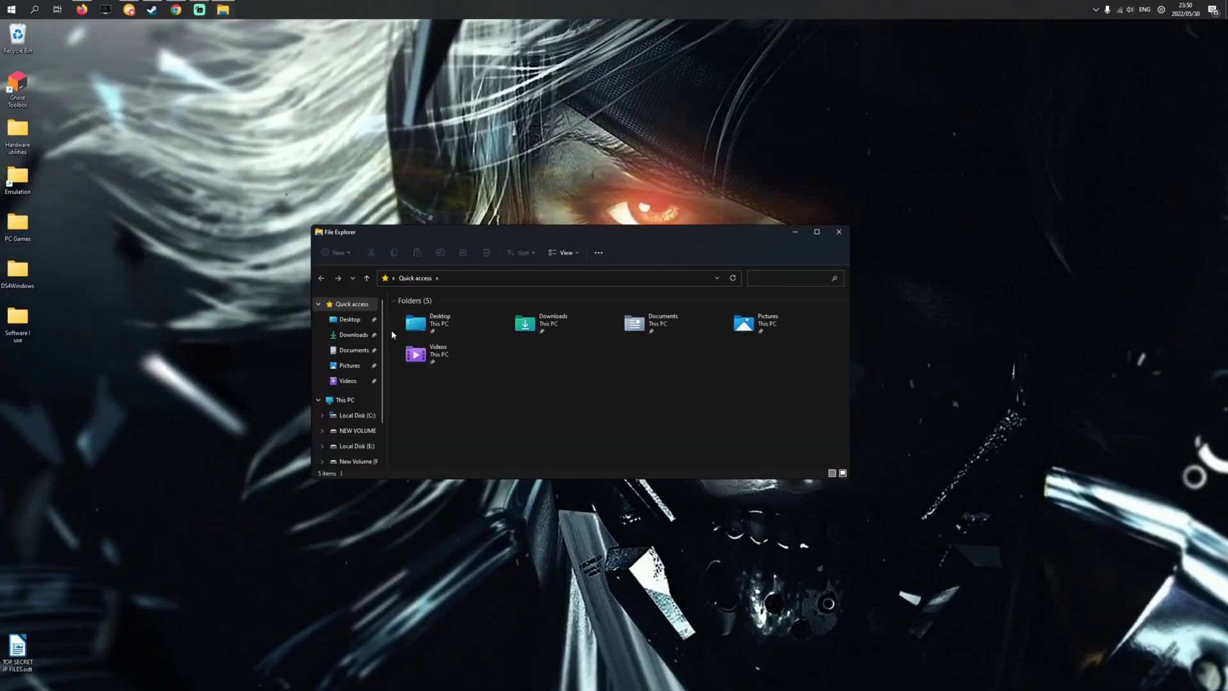
pyautogui.click(353, 334)
pyautogui.click(456, 329)
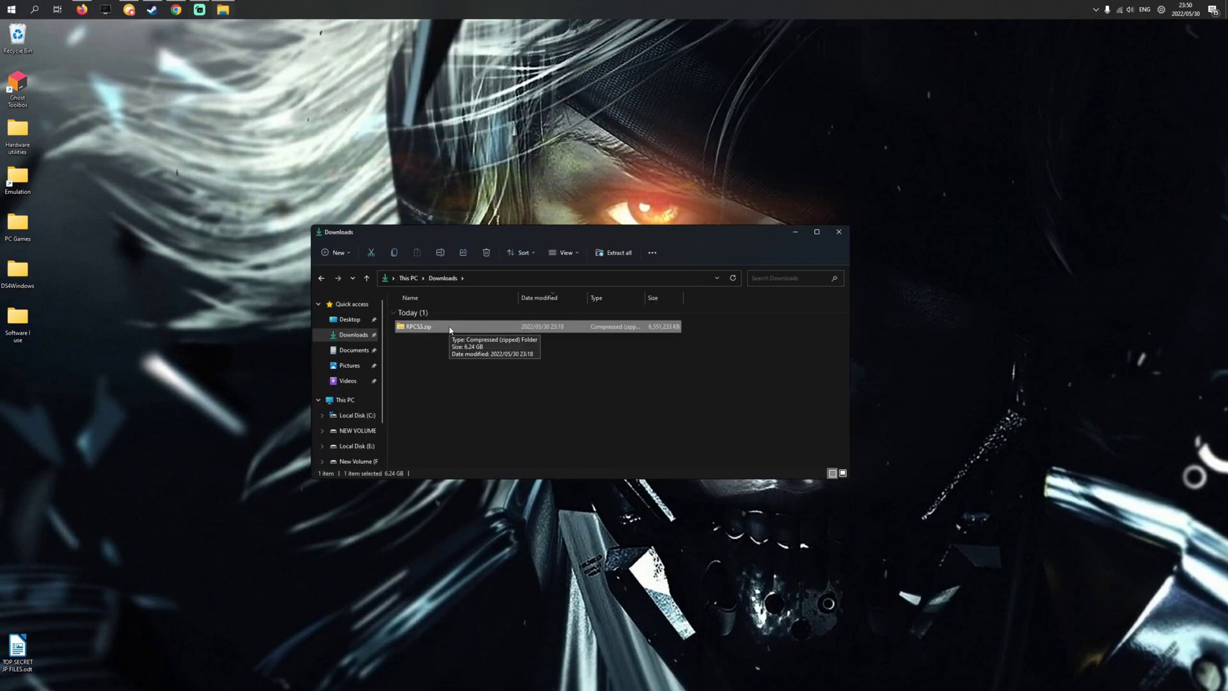
pyautogui.moveTo(450, 329); pyautogui.dragTo(521, 133)
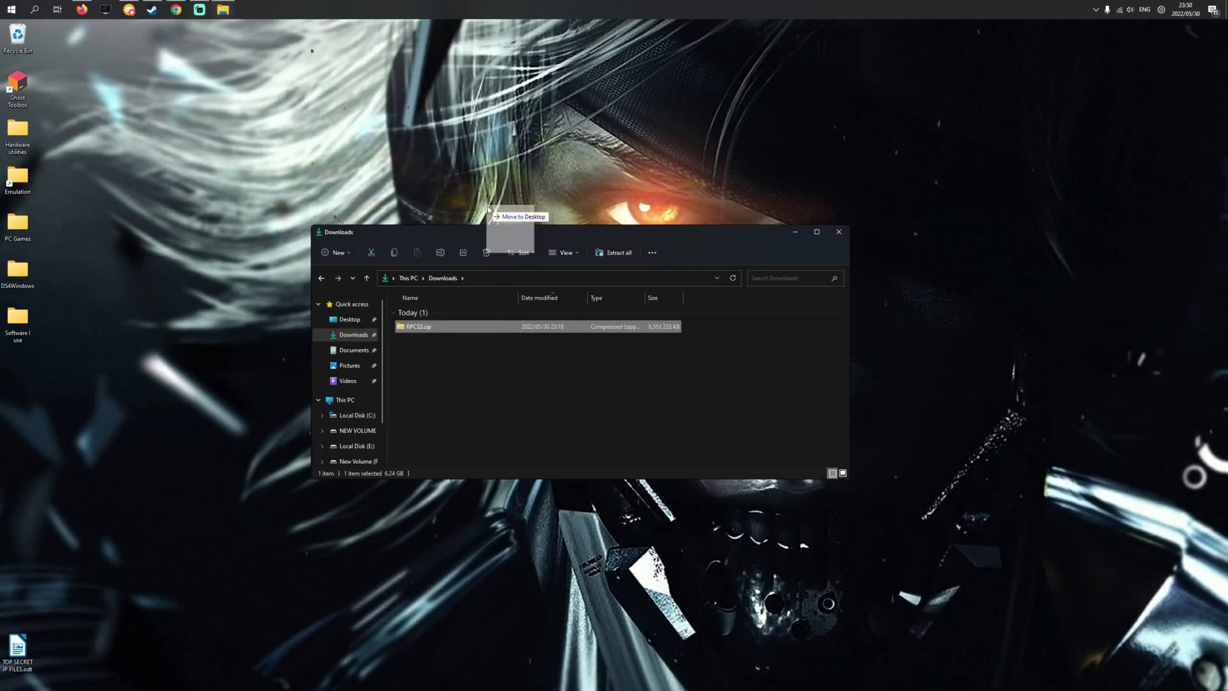
# - Extract the RPCS3 folder from RPCS3.zip onto the desktop
pyautogui.click(837, 233)
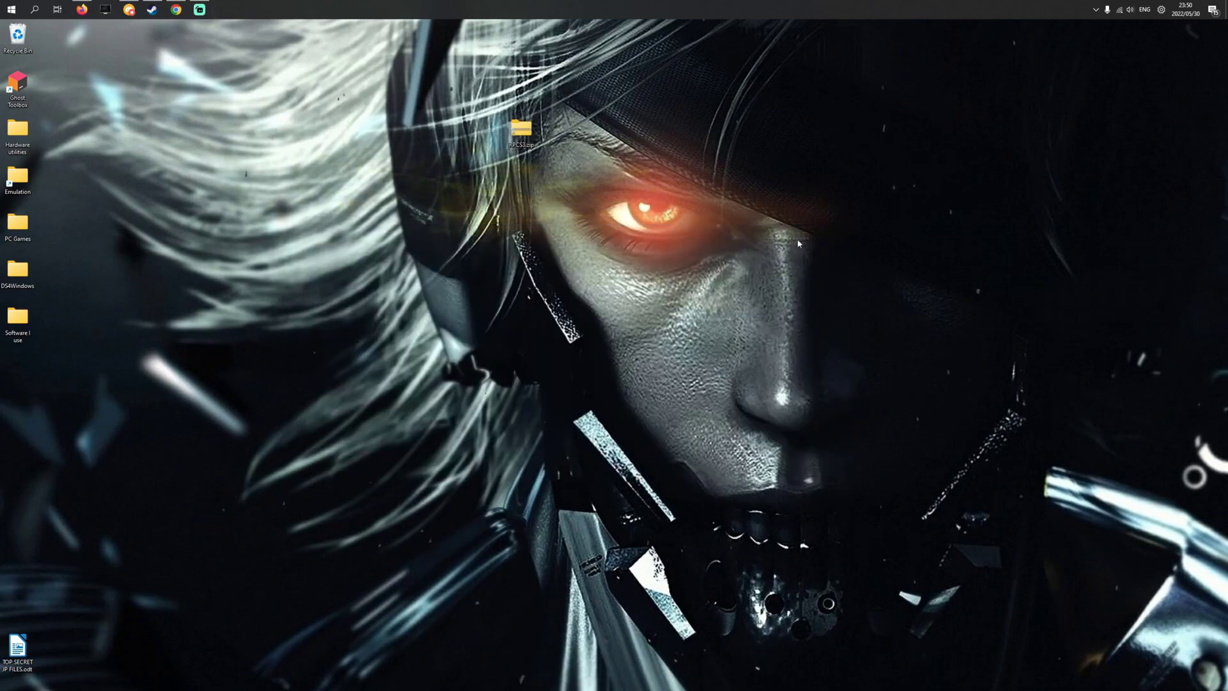
pyautogui.doubleClick(518, 132)
pyautogui.moveTo(414, 313)
pyautogui.mouseDown()
pyautogui.moveTo(434, 304)
pyautogui.moveTo(411, 134)
pyautogui.mouseUp()
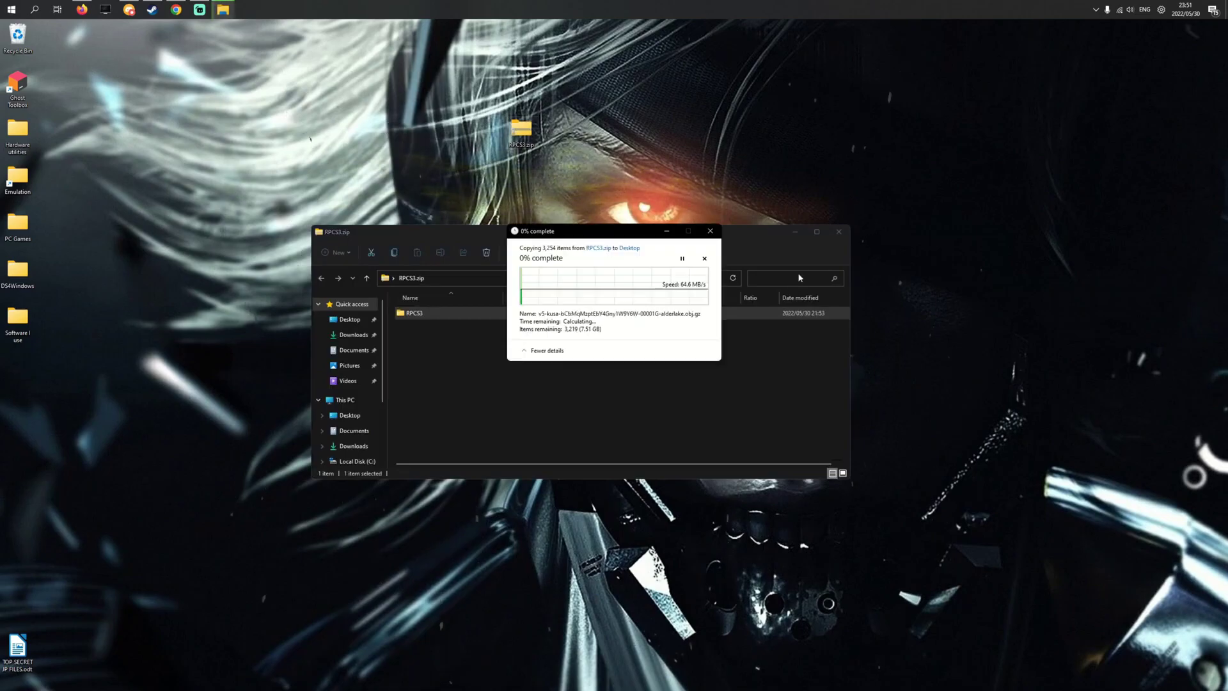
pyautogui.click(839, 231)
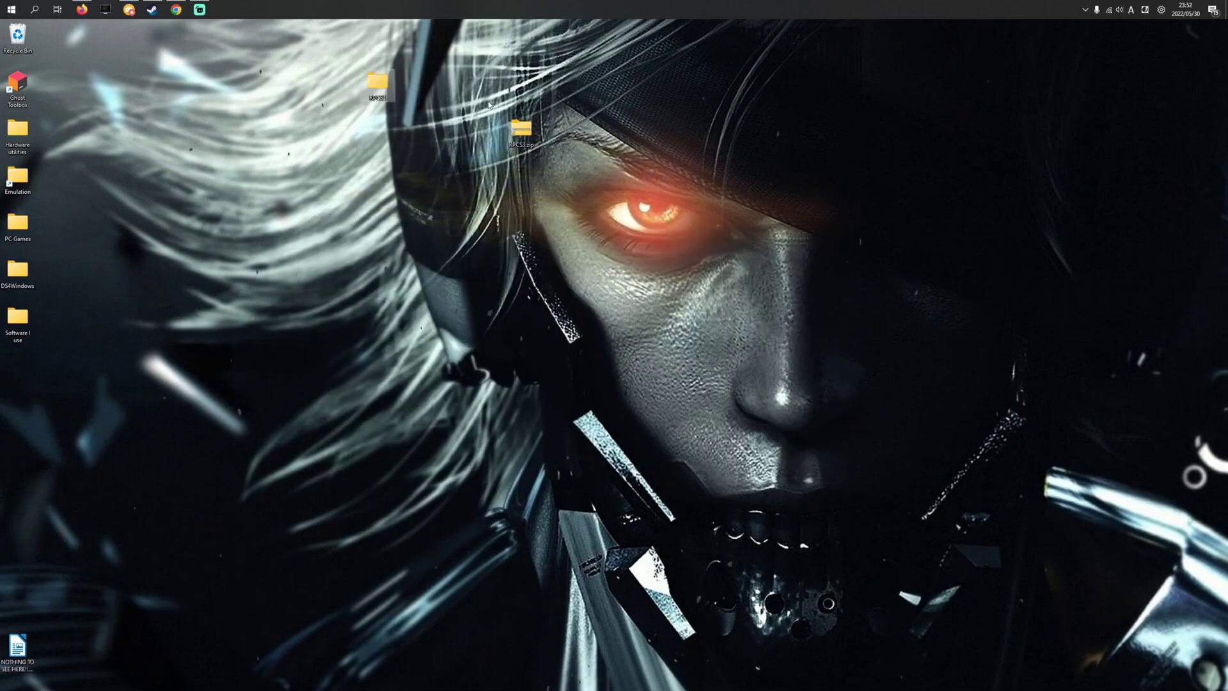
# - Move RPCS3.zip on the desktop into the RPCS3 folder
pyautogui.click(522, 132)
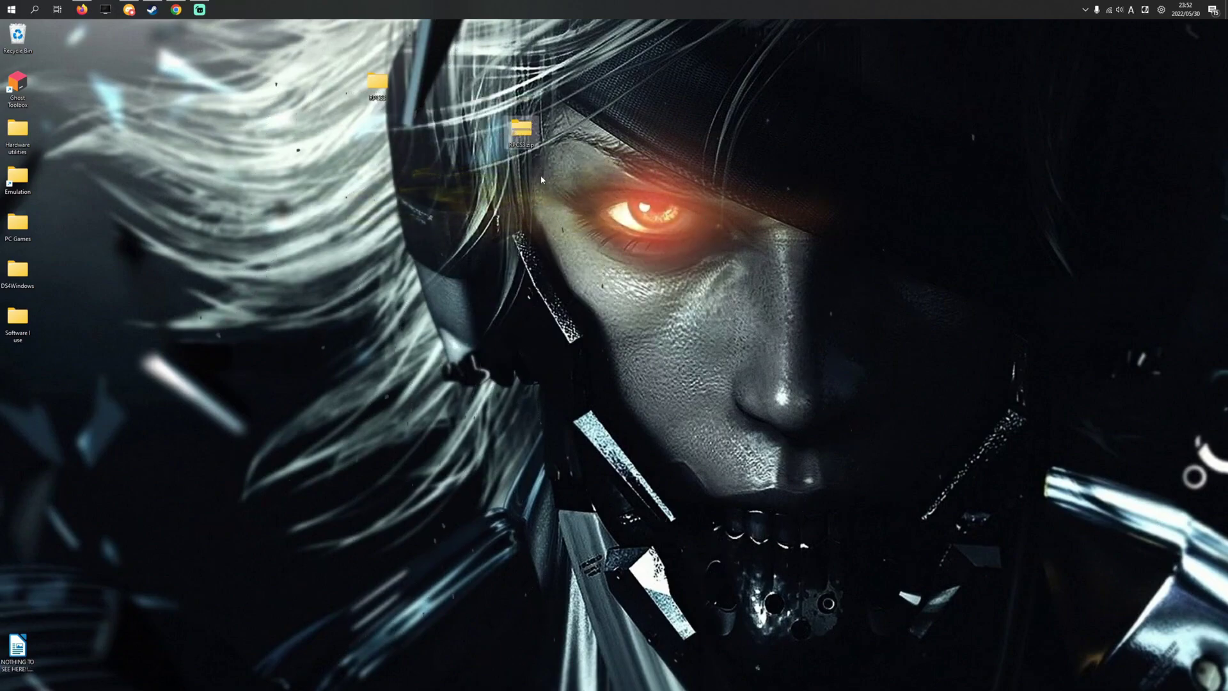
pyautogui.click(526, 142)
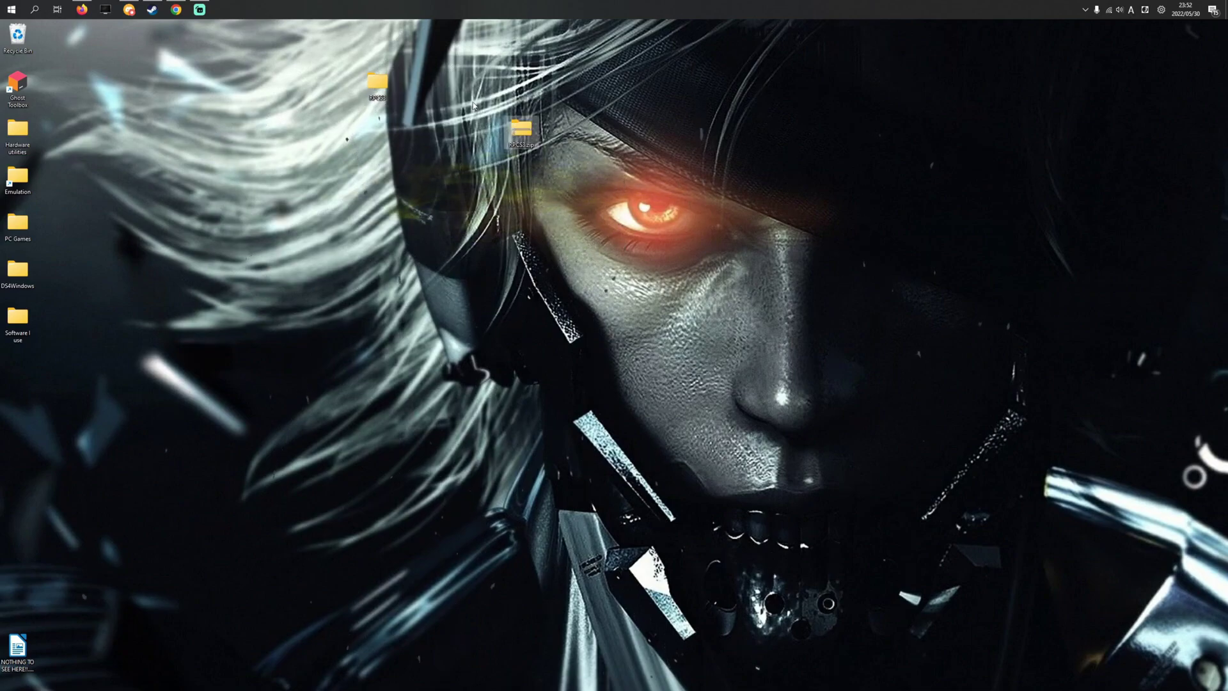
pyautogui.moveTo(518, 97); pyautogui.dragTo(572, 195)
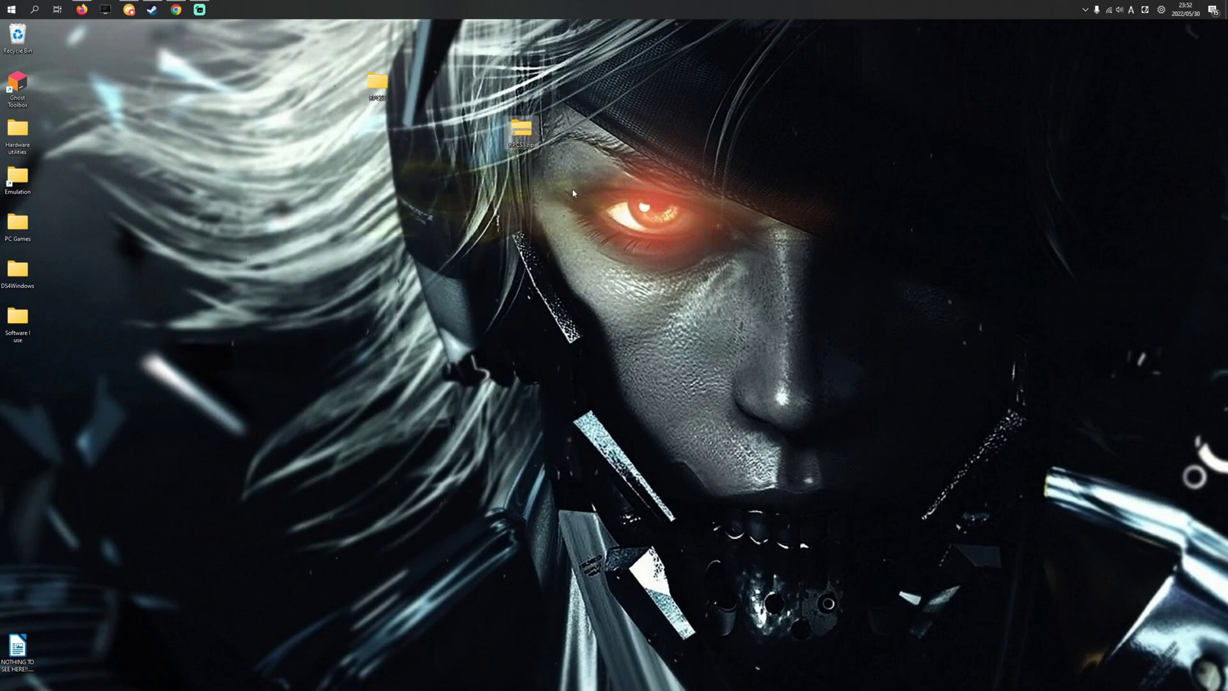
pyautogui.moveTo(521, 130); pyautogui.dragTo(380, 90)
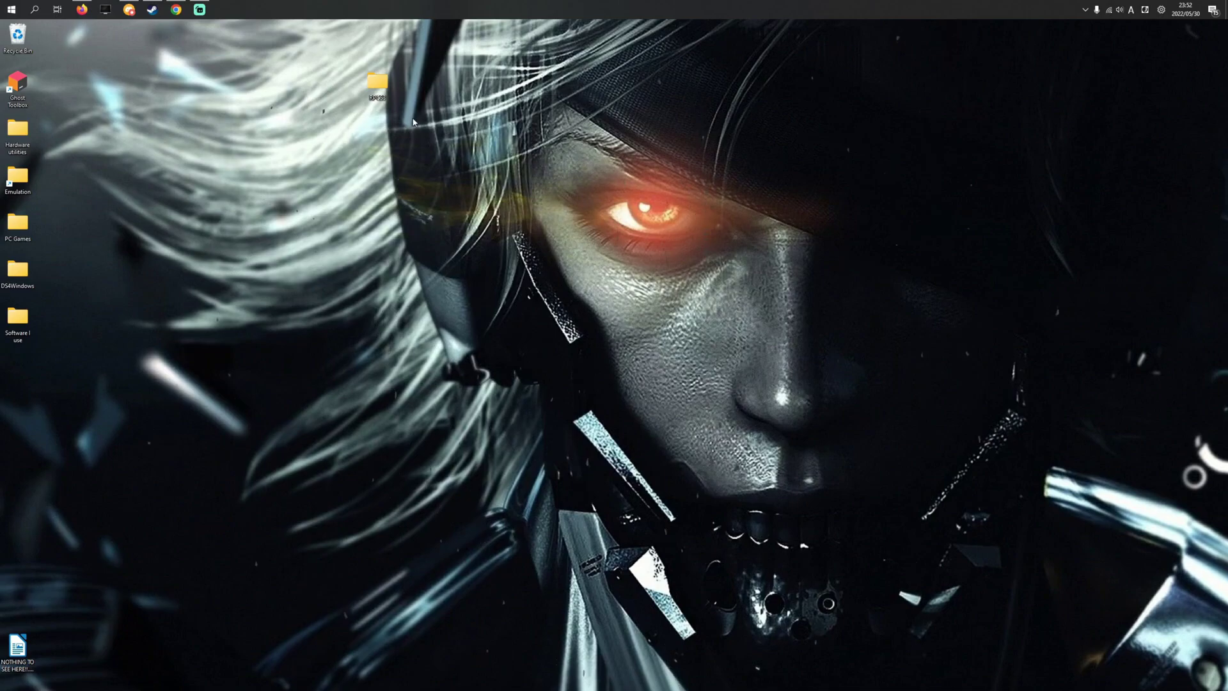
# - Run rpcs3.exe from the RPCS3 folder, choosing 'Run anyway' at the SmartScreen warning
pyautogui.doubleClick(379, 91)
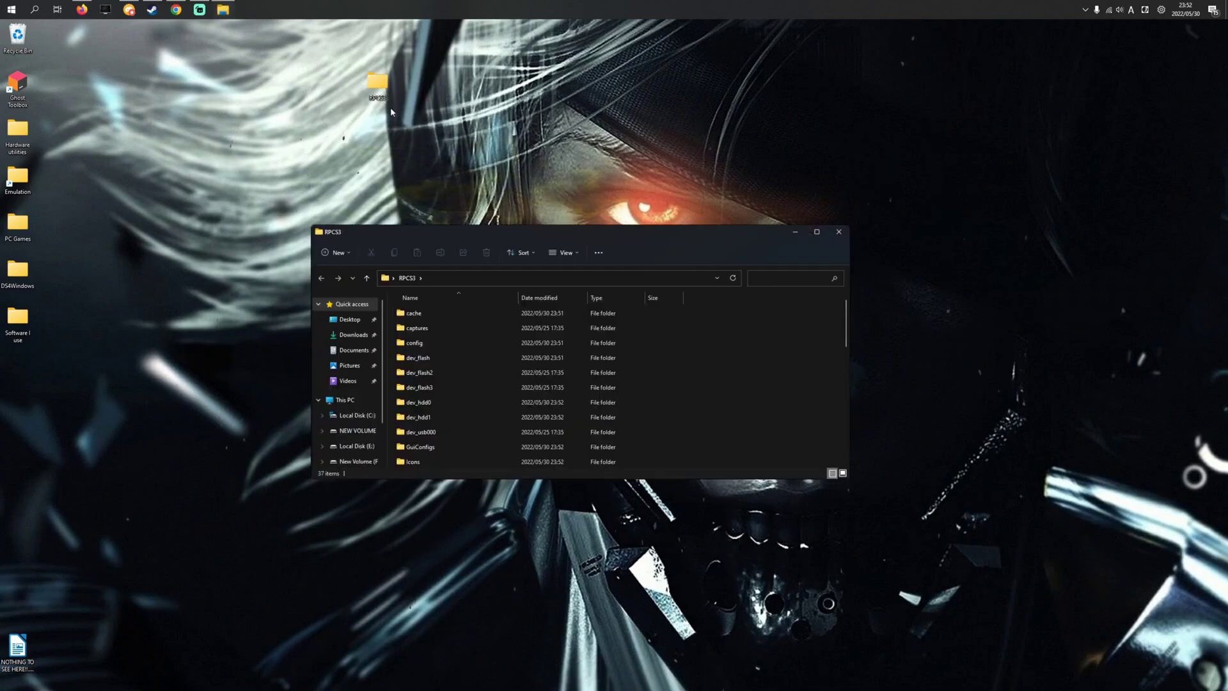
pyautogui.scroll(-4, 507, 387)
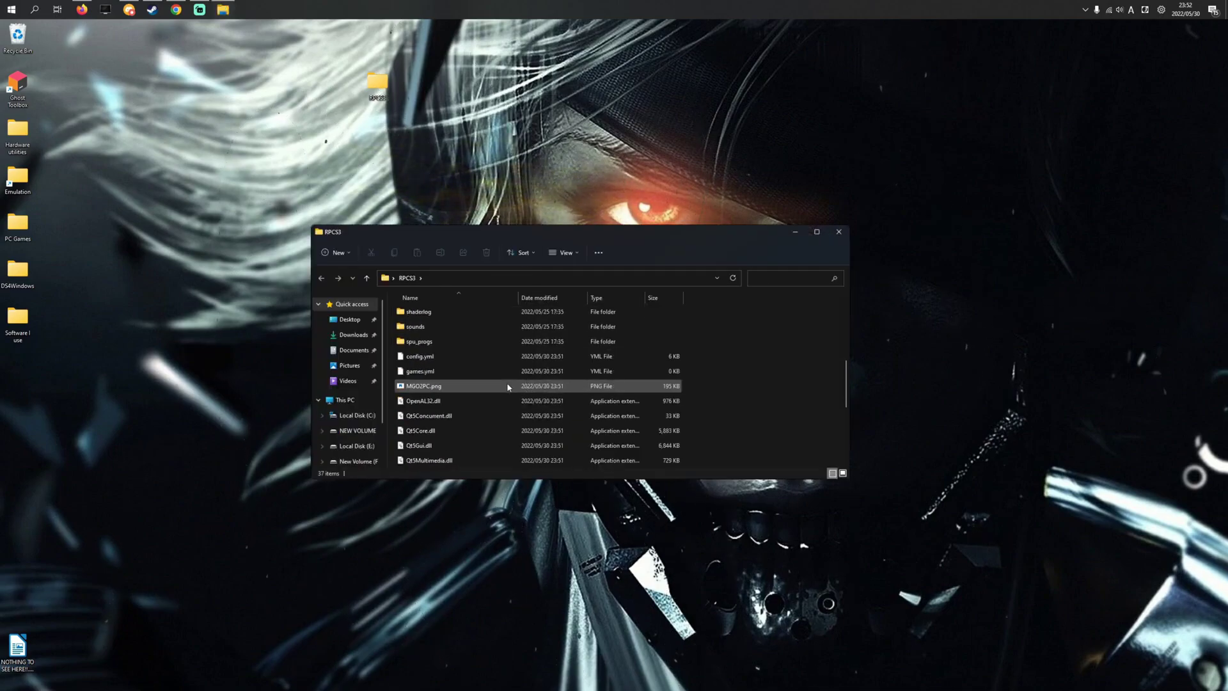
pyautogui.scroll(-4, 500, 393)
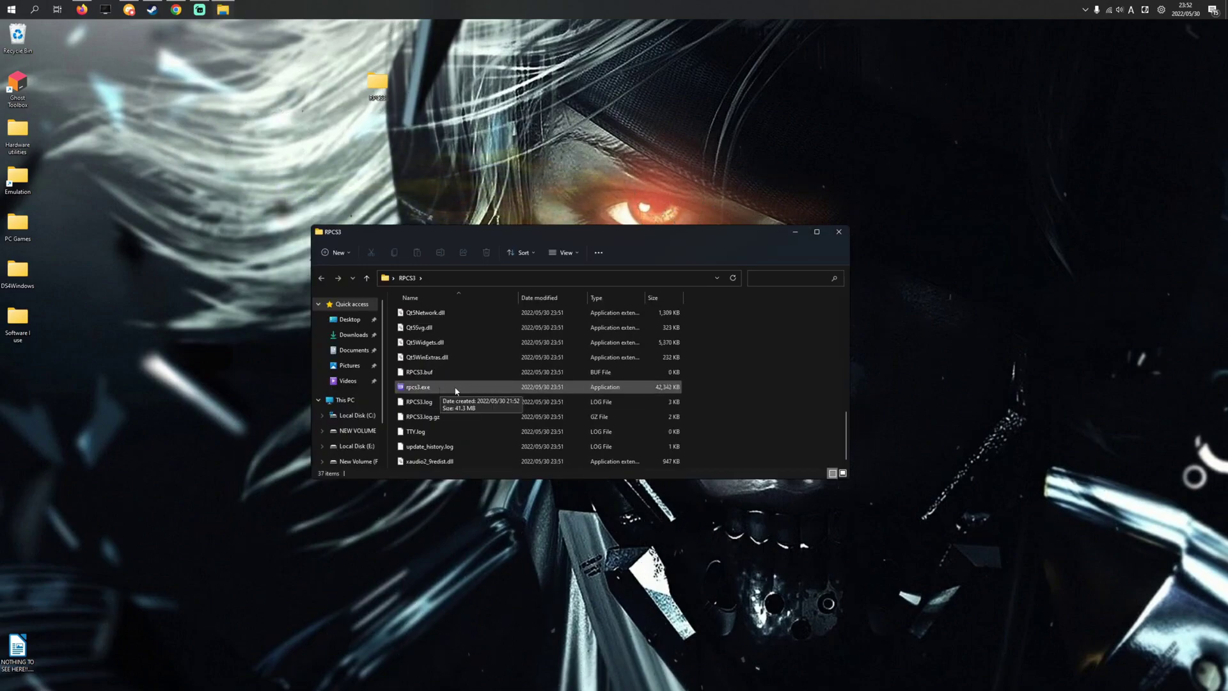
pyautogui.click(480, 388)
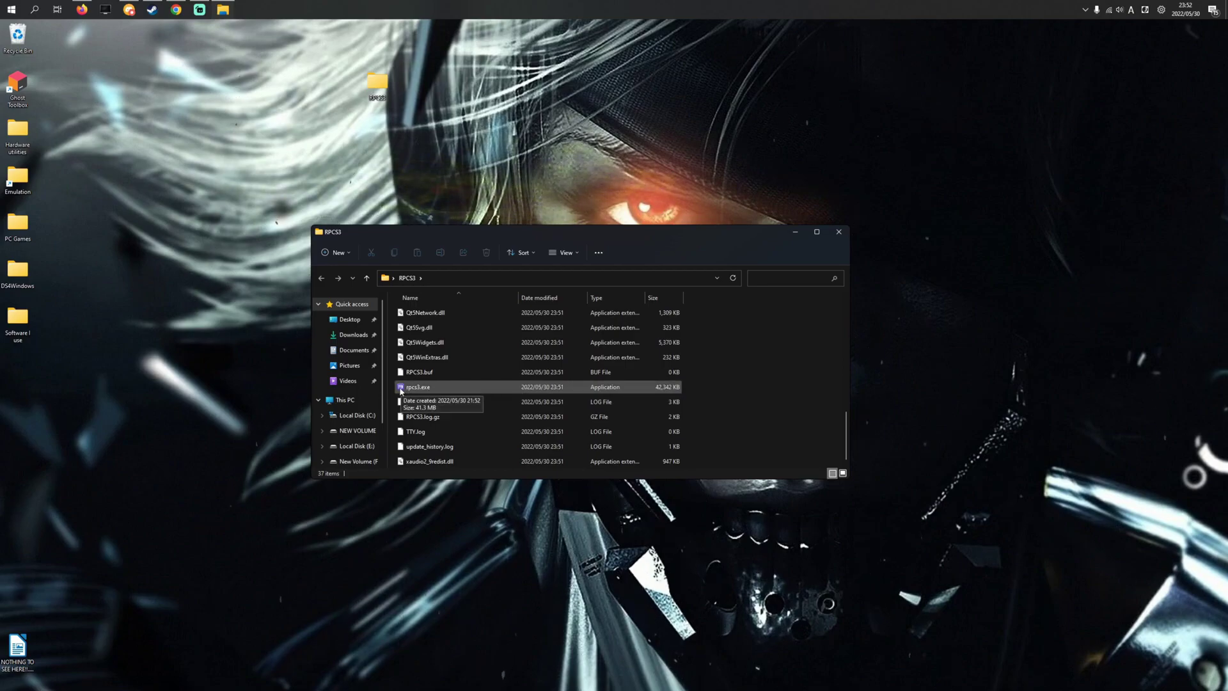
pyautogui.doubleClick(422, 388)
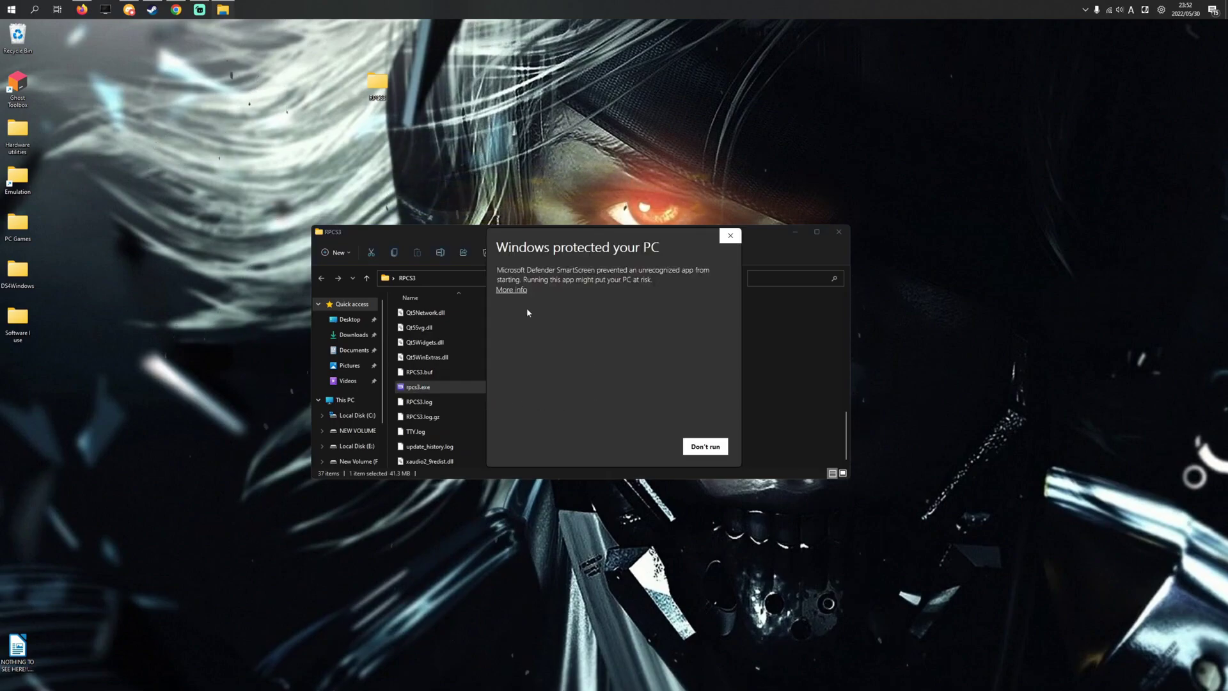
pyautogui.click(522, 292)
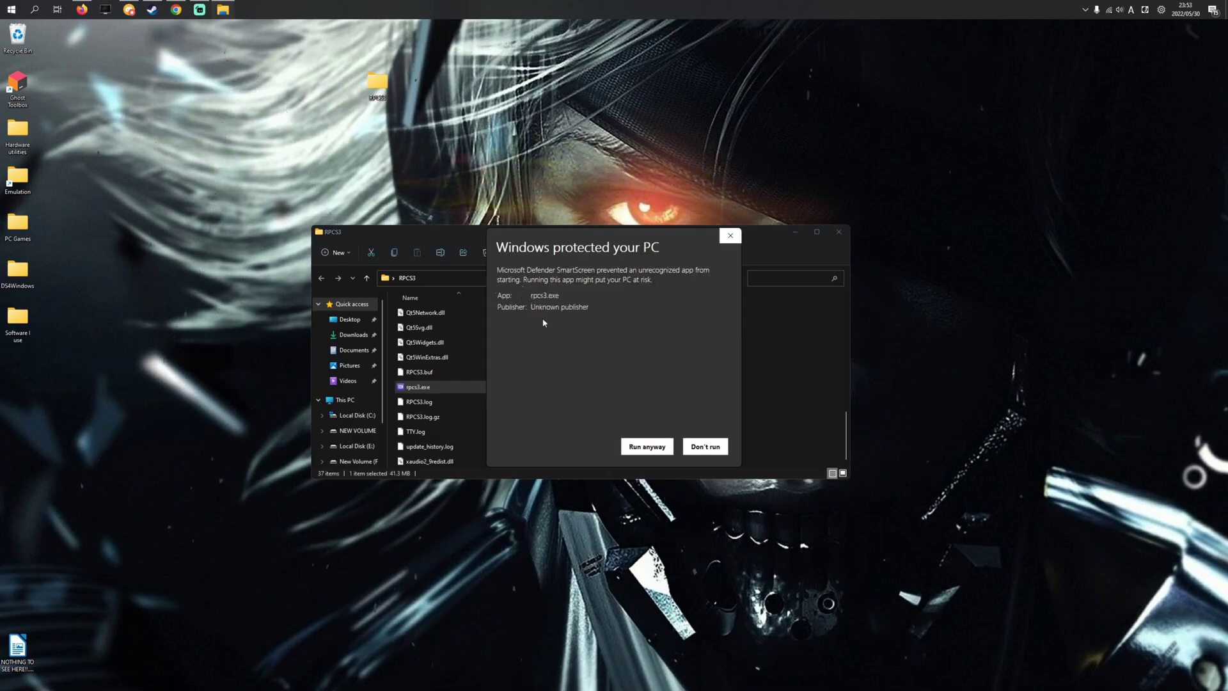
pyautogui.click(638, 448)
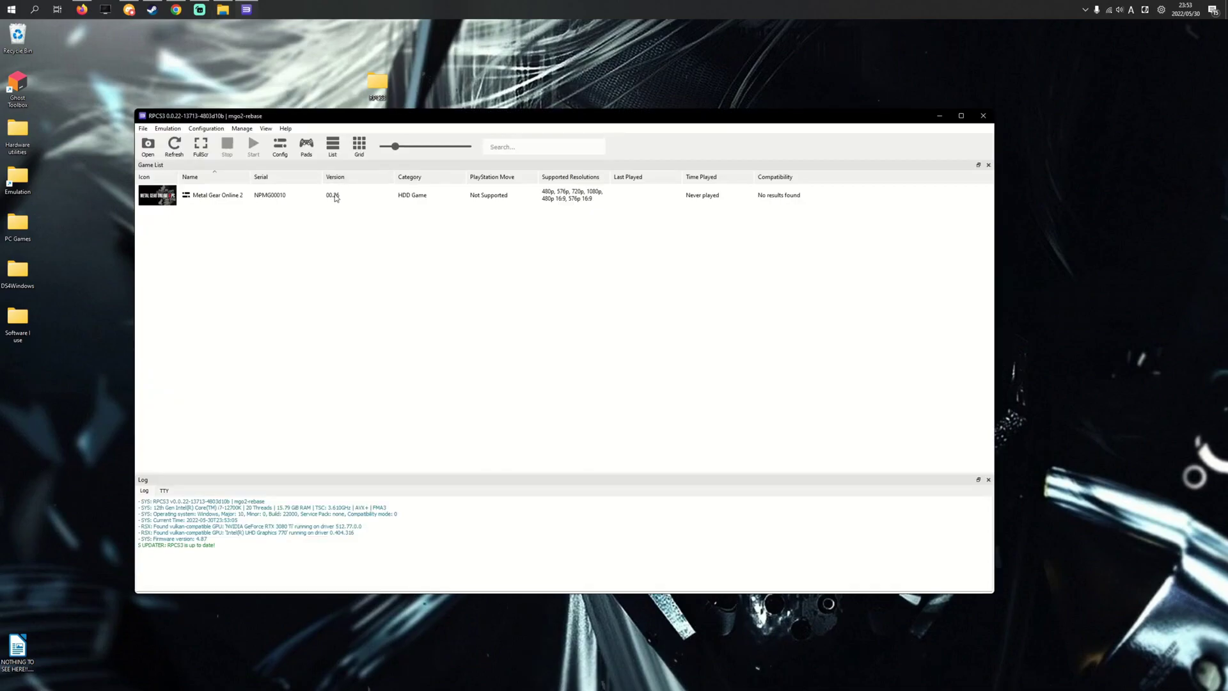
# - Change Player 1's input handler to DualSense in the Pads settings
pyautogui.click(307, 154)
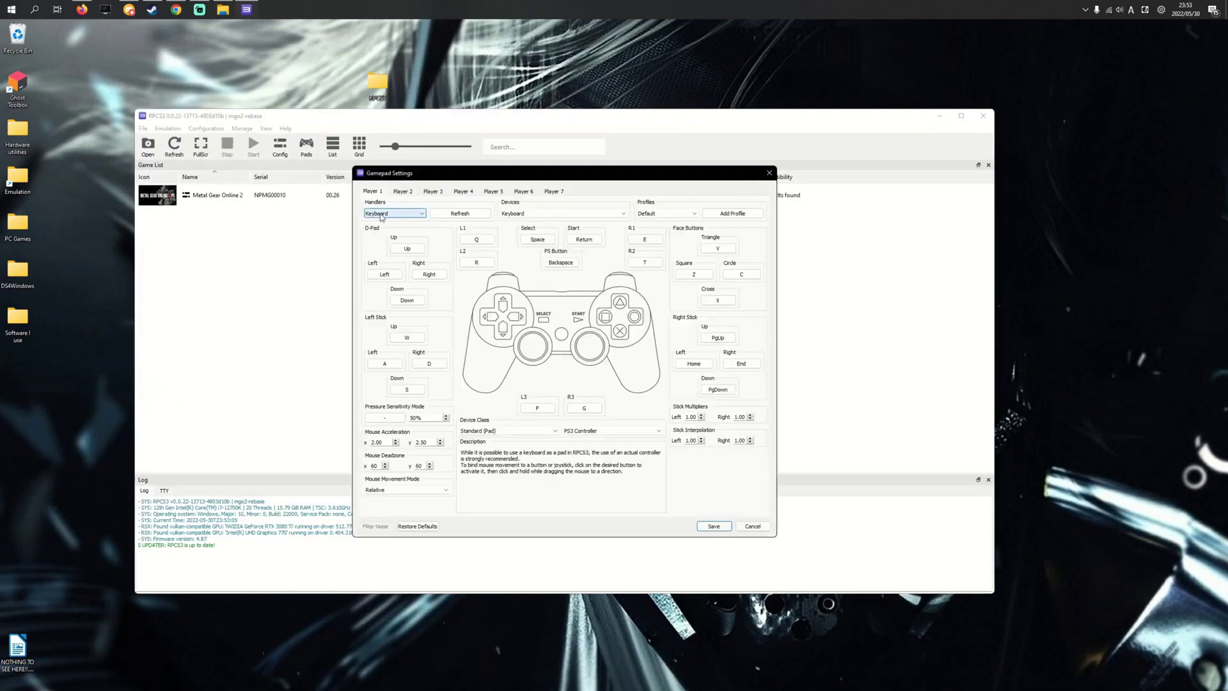
pyautogui.click(381, 213)
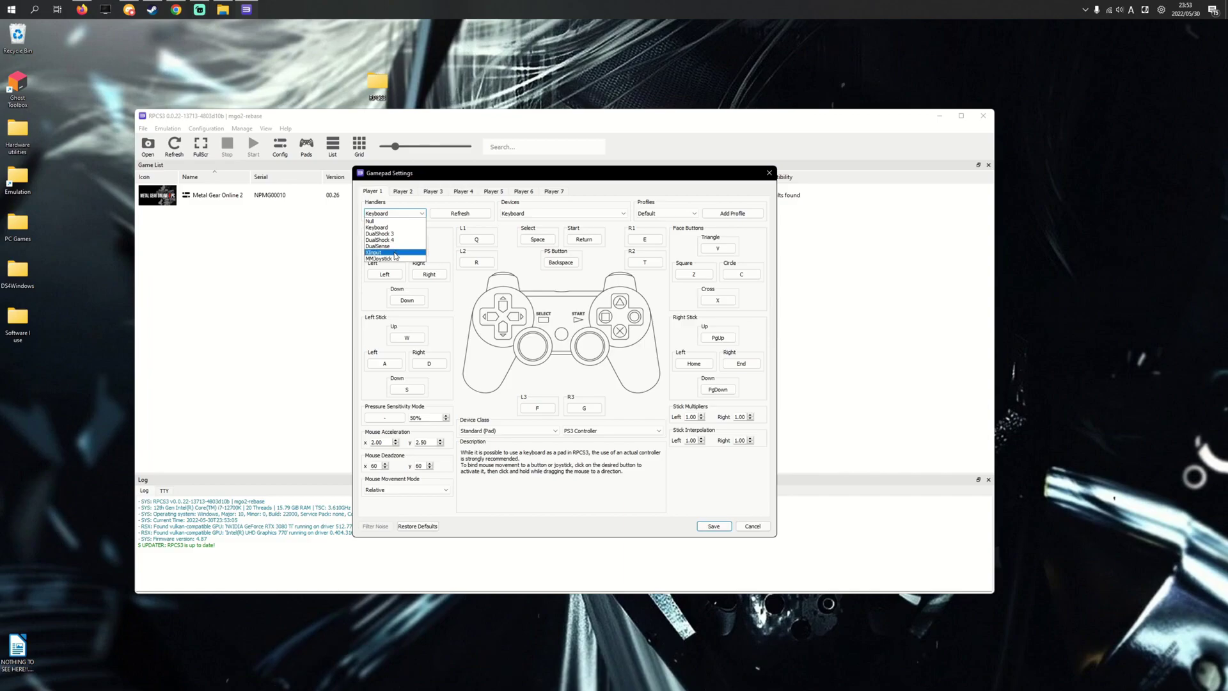
pyautogui.click(395, 249)
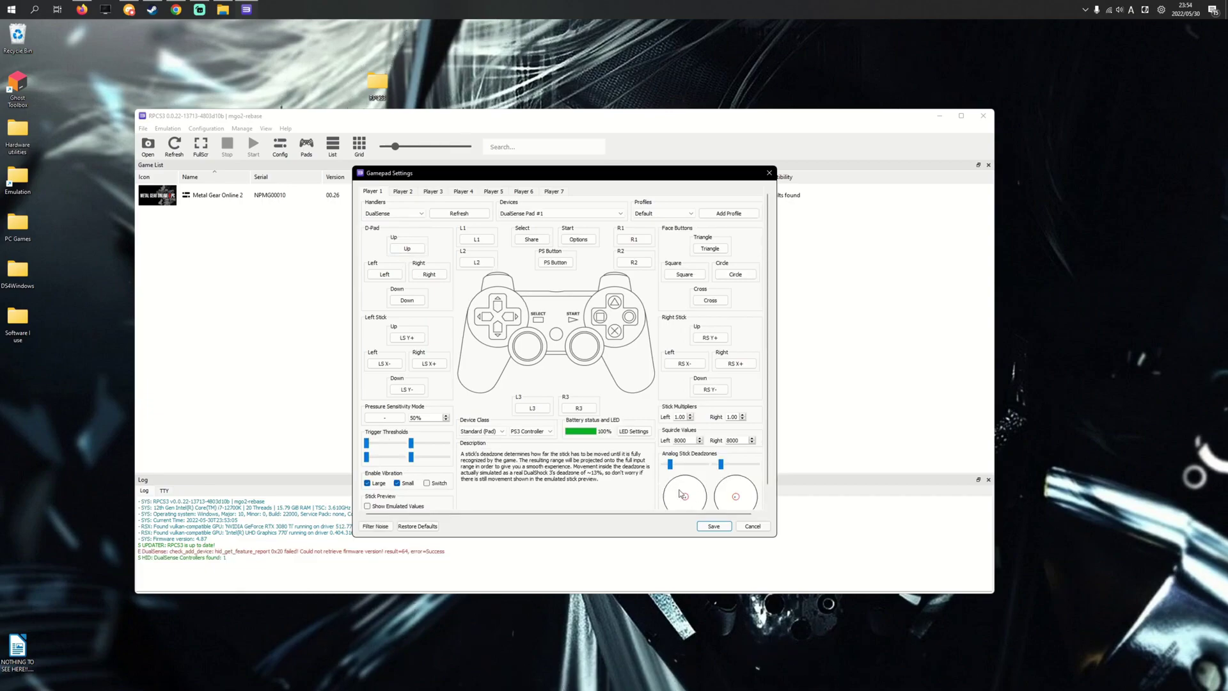
# - Raise the lower trigger threshold and set pressure sensitivity to 25%
pyautogui.click(381, 456)
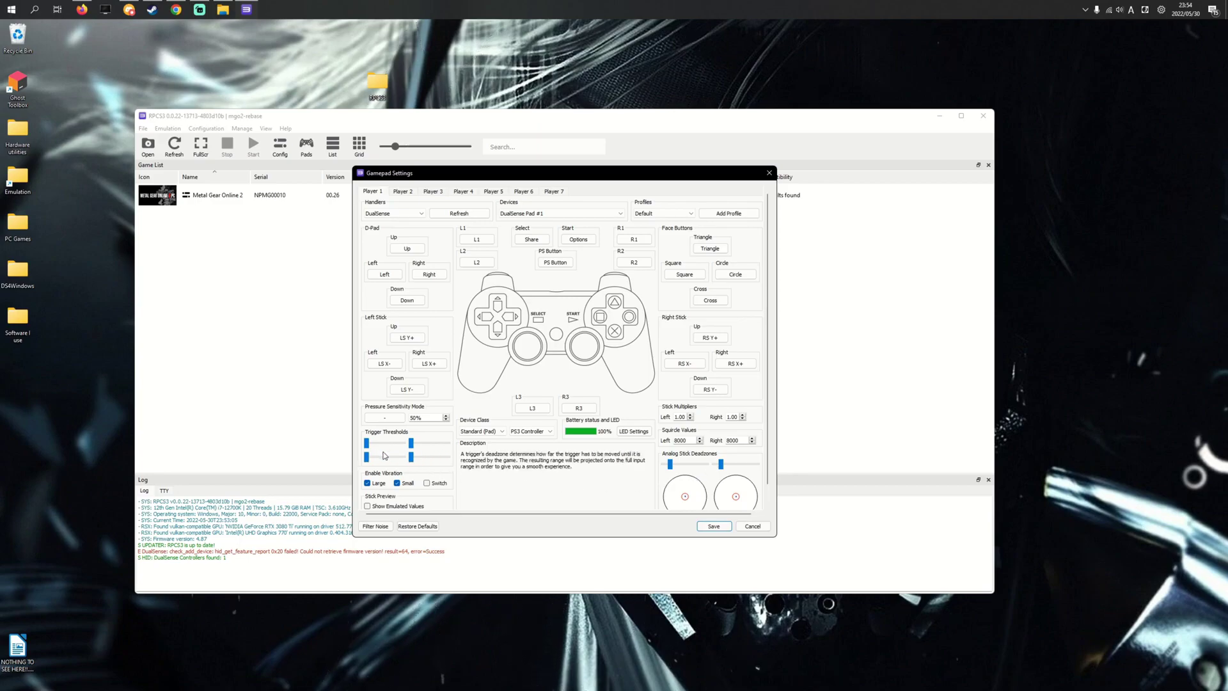
pyautogui.click(386, 419)
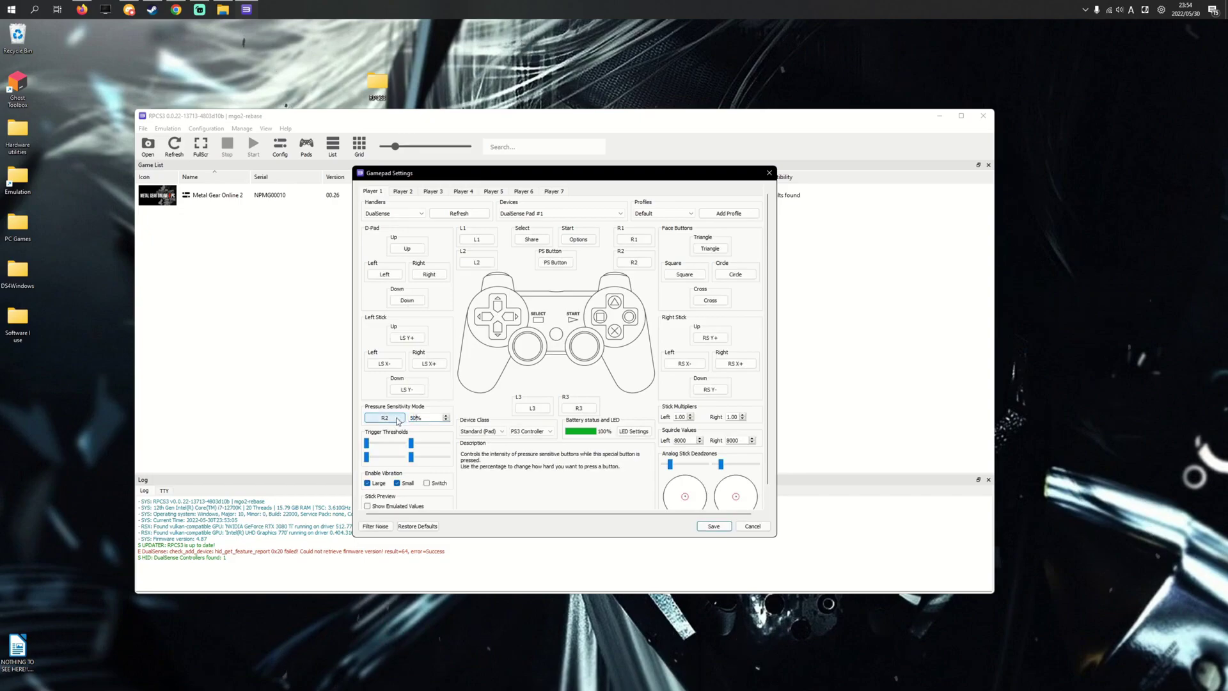
pyautogui.press('BackSpace')
pyautogui.press('BackSpace')
pyautogui.doubleClick(414, 418)
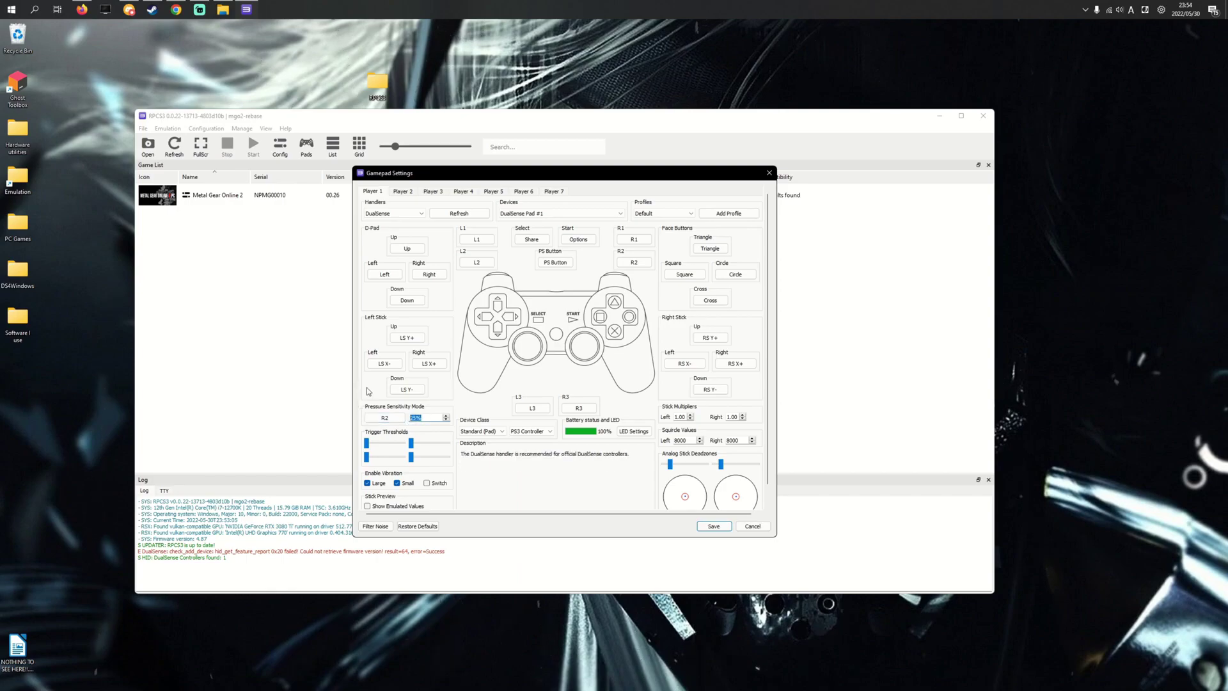
pyautogui.click(458, 215)
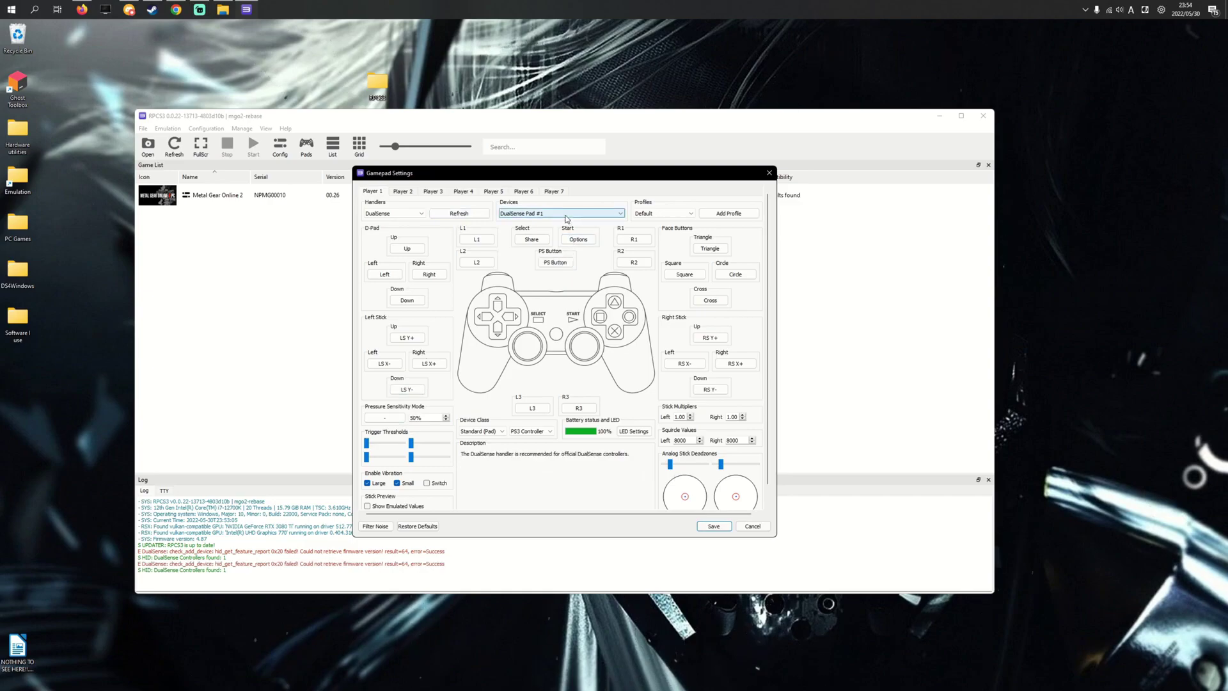
# - Keep DualSense Pad #1 as Player 1's device and save the gamepad settings
pyautogui.click(566, 215)
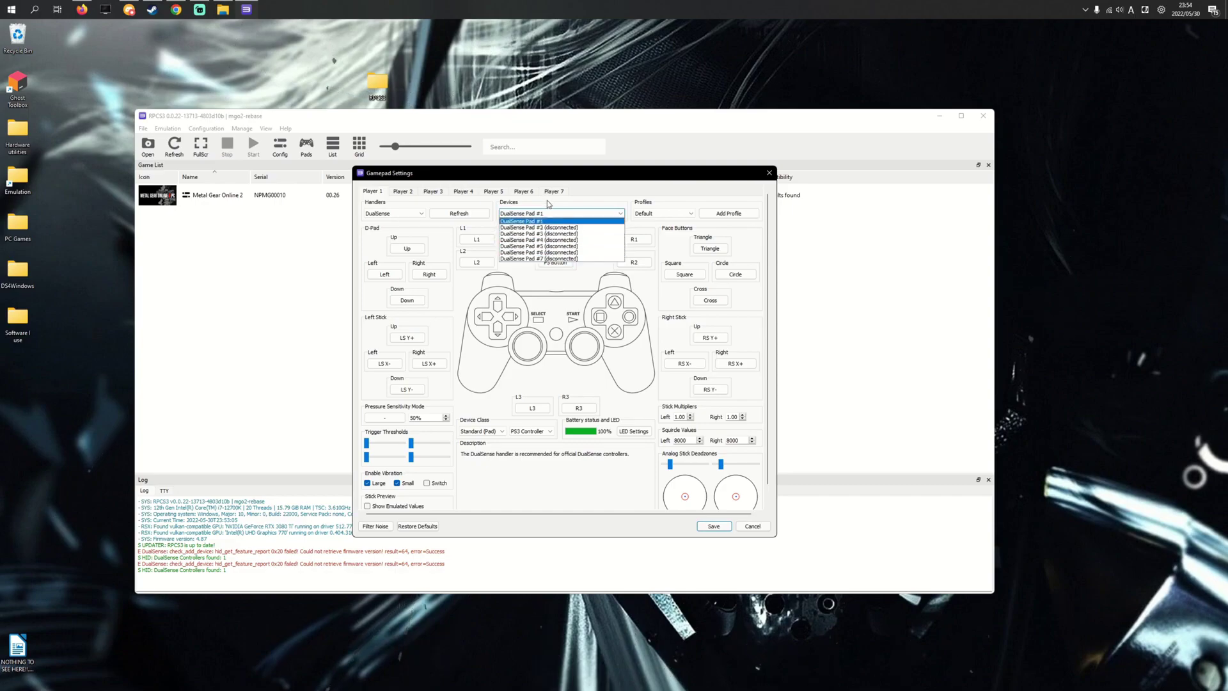
pyautogui.click(543, 223)
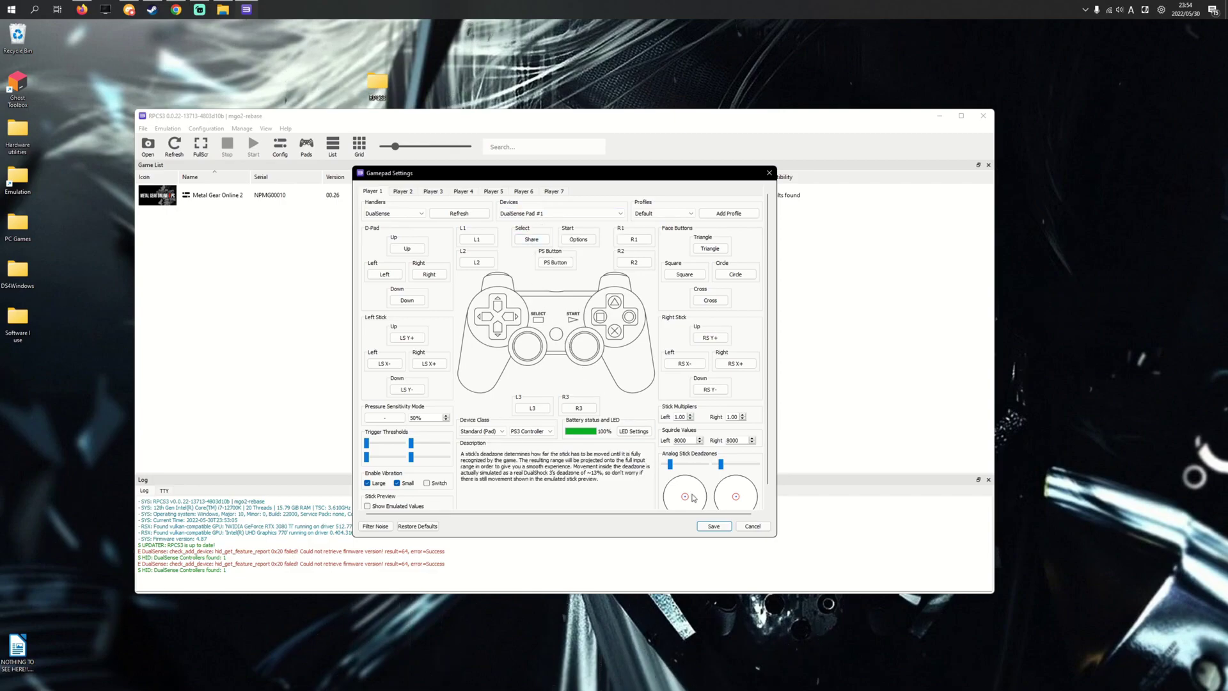
pyautogui.click(706, 523)
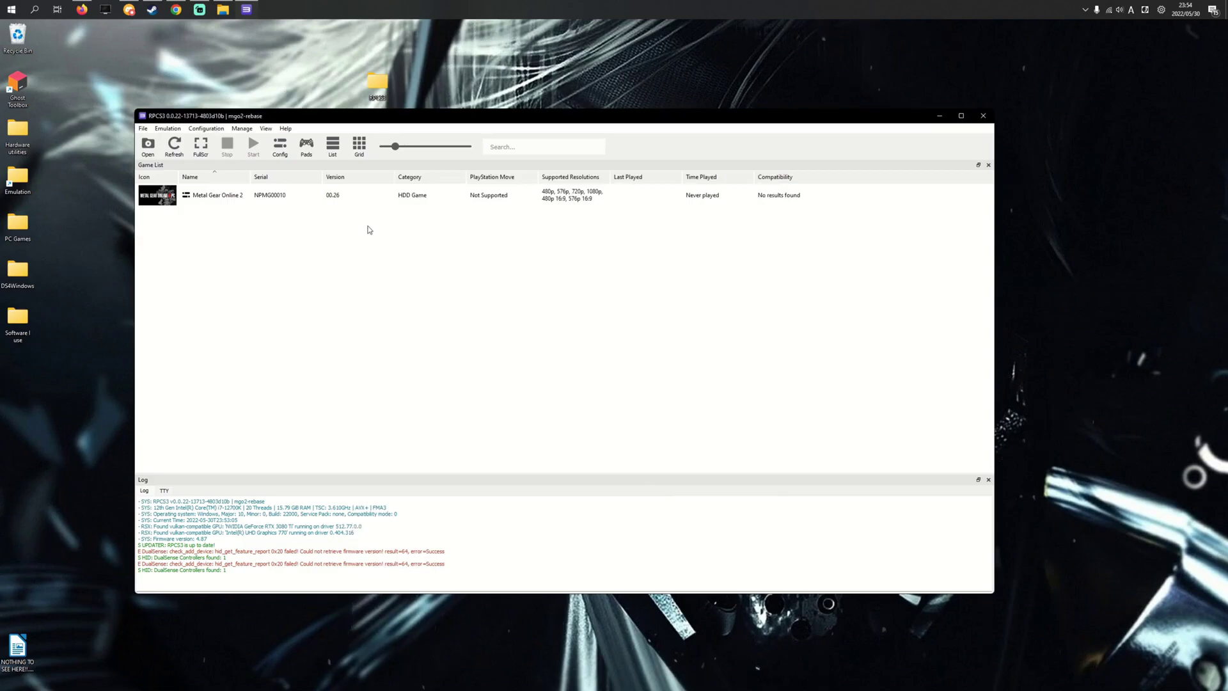
# - Open Metal Gear Online 2's custom configuration on the GPU tab
pyautogui.click(313, 196)
pyautogui.rightClick(312, 196)
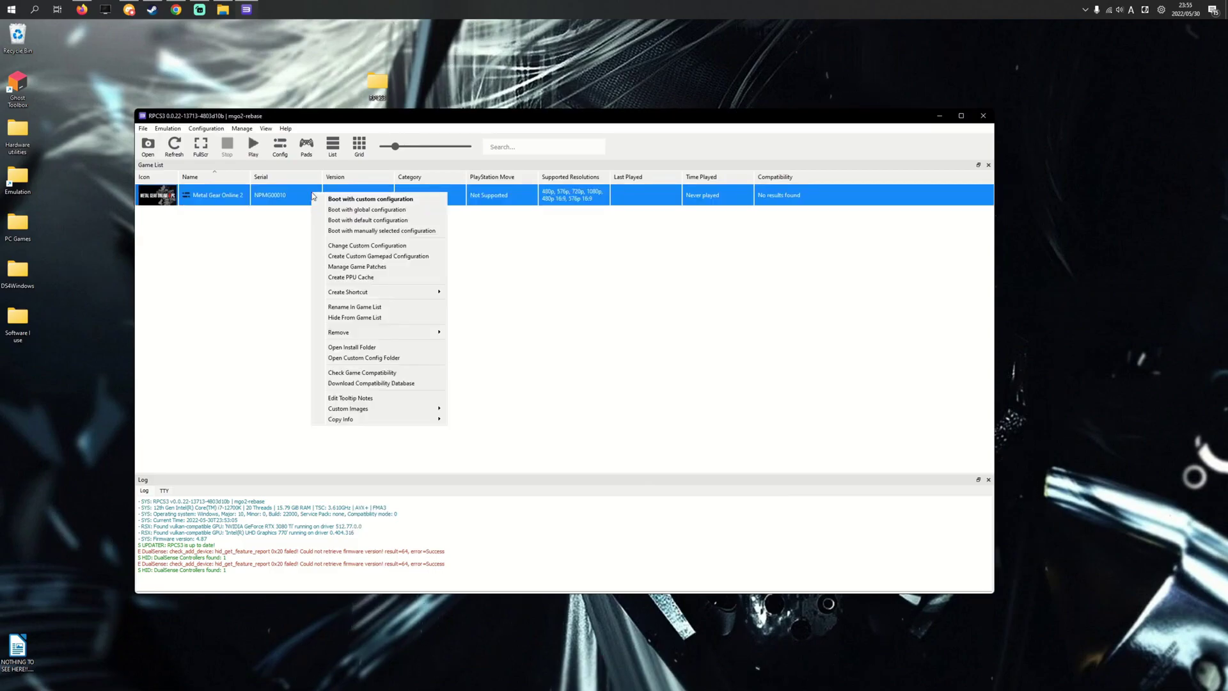
pyautogui.click(346, 249)
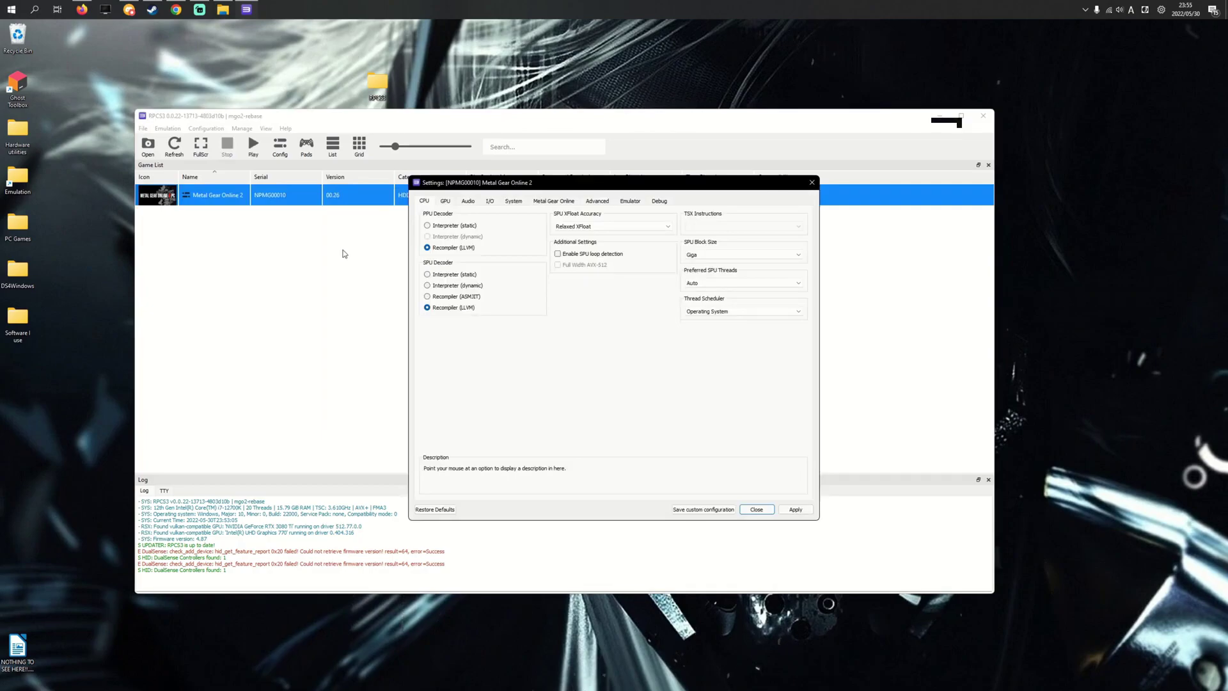
pyautogui.click(445, 201)
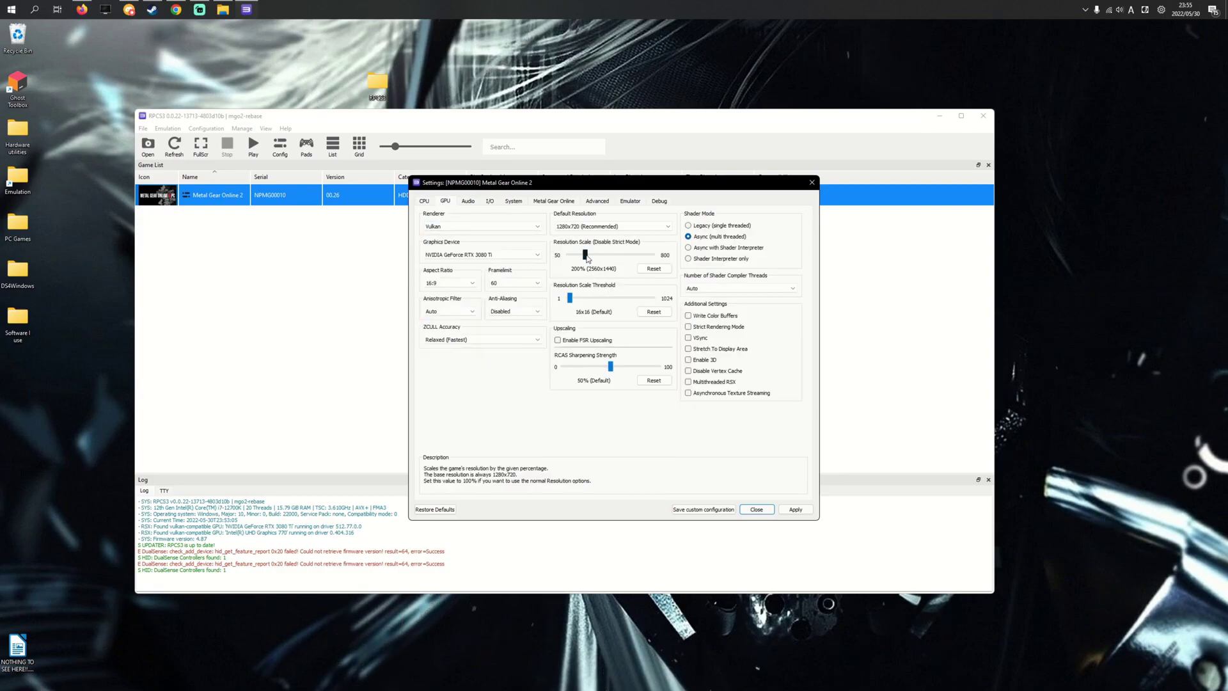
# - Set the Resolution Scale slider back to 200% (2560x1440)
pyautogui.hotkey('shift', 'Tab')
pyautogui.moveTo(585, 257); pyautogui.dragTo(582, 256)
pyautogui.click(583, 258)
pyautogui.moveTo(583, 257); pyautogui.dragTo(581, 258)
pyautogui.moveTo(583, 258); pyautogui.dragTo(585, 258)
pyautogui.moveTo(583, 258); pyautogui.dragTo(585, 258)
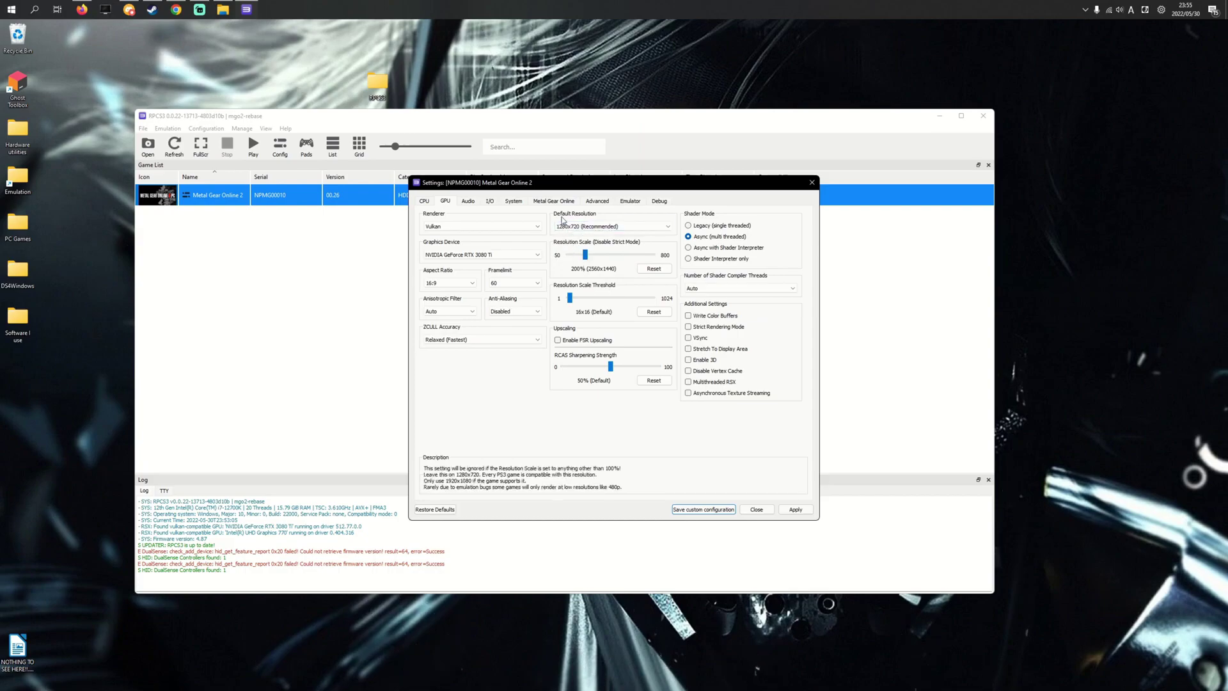
# - Check the Metal Gear Online tab's DNS 8.8.8.8 and port 5730, then save the configuration
pyautogui.click(560, 204)
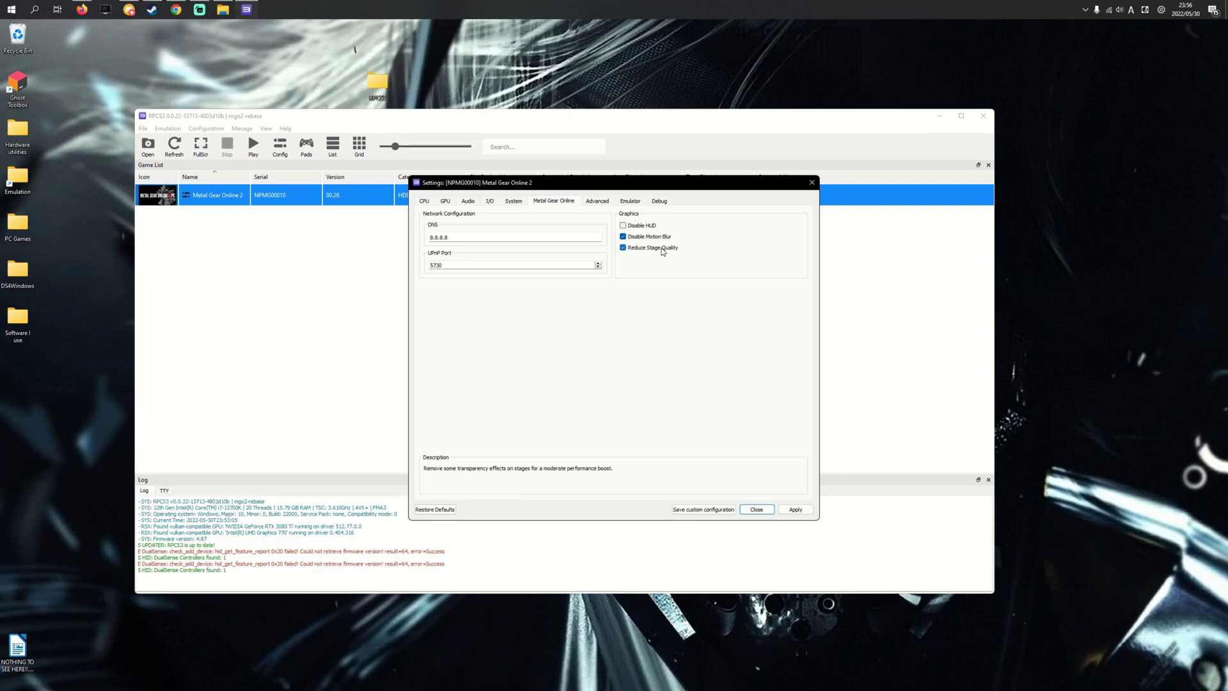
pyautogui.click(698, 510)
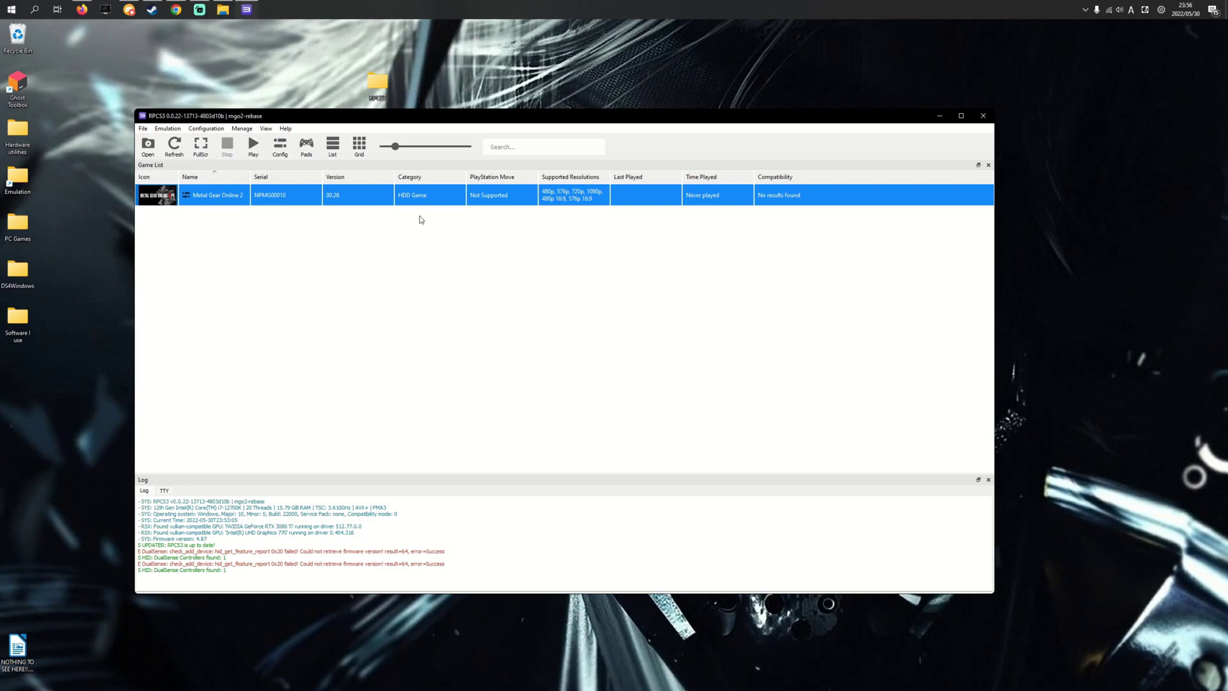
# - Boot Metal Gear Online 2 with its custom configuration from the game list
pyautogui.rightClick(337, 199)
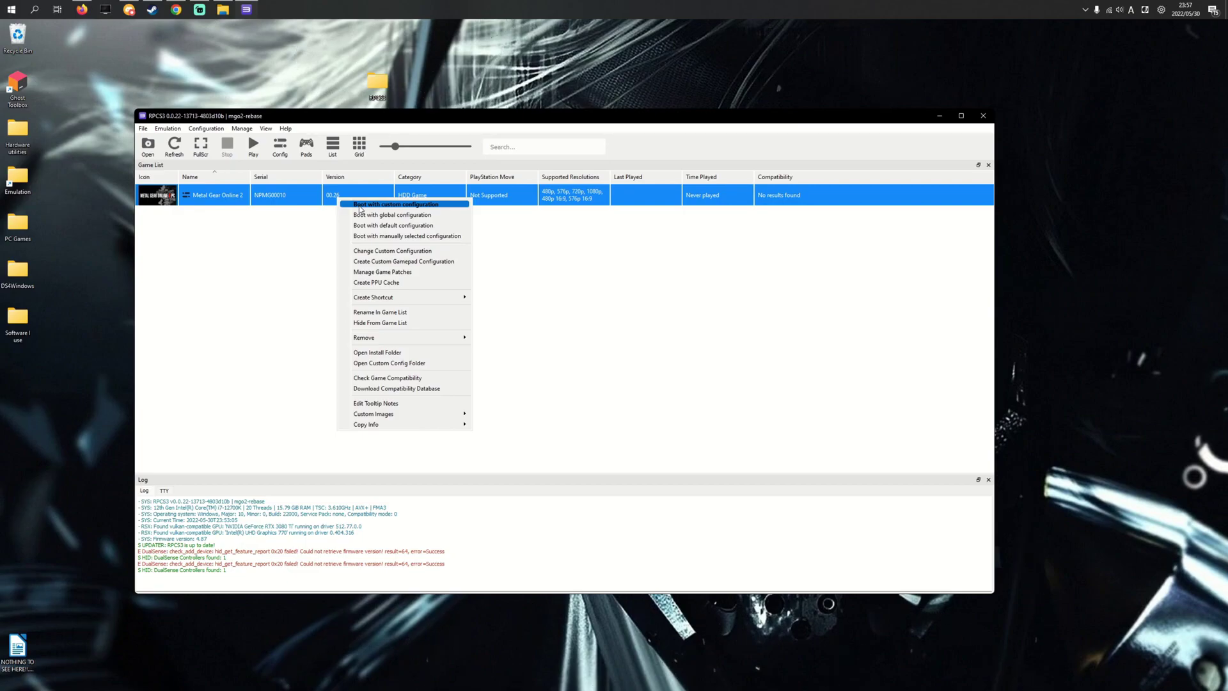
pyautogui.click(360, 208)
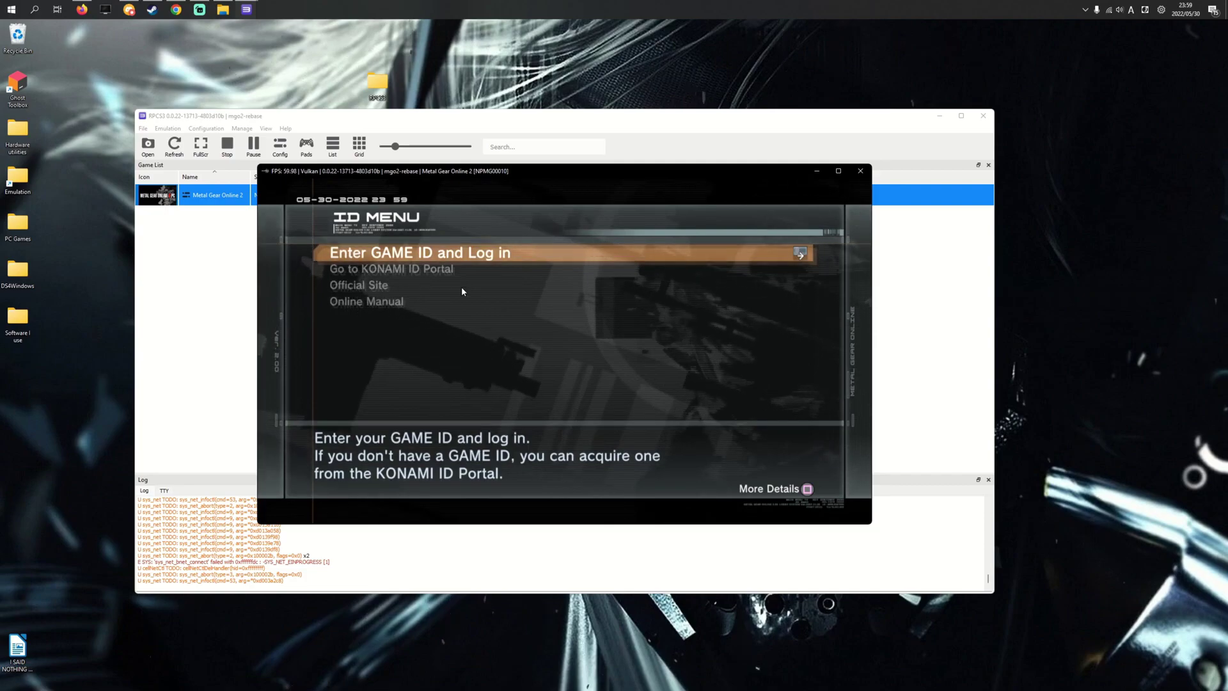
# - Choose 'Save your ID and password (Auto Login)' on the GAME ID login screen
pyautogui.press('Return')
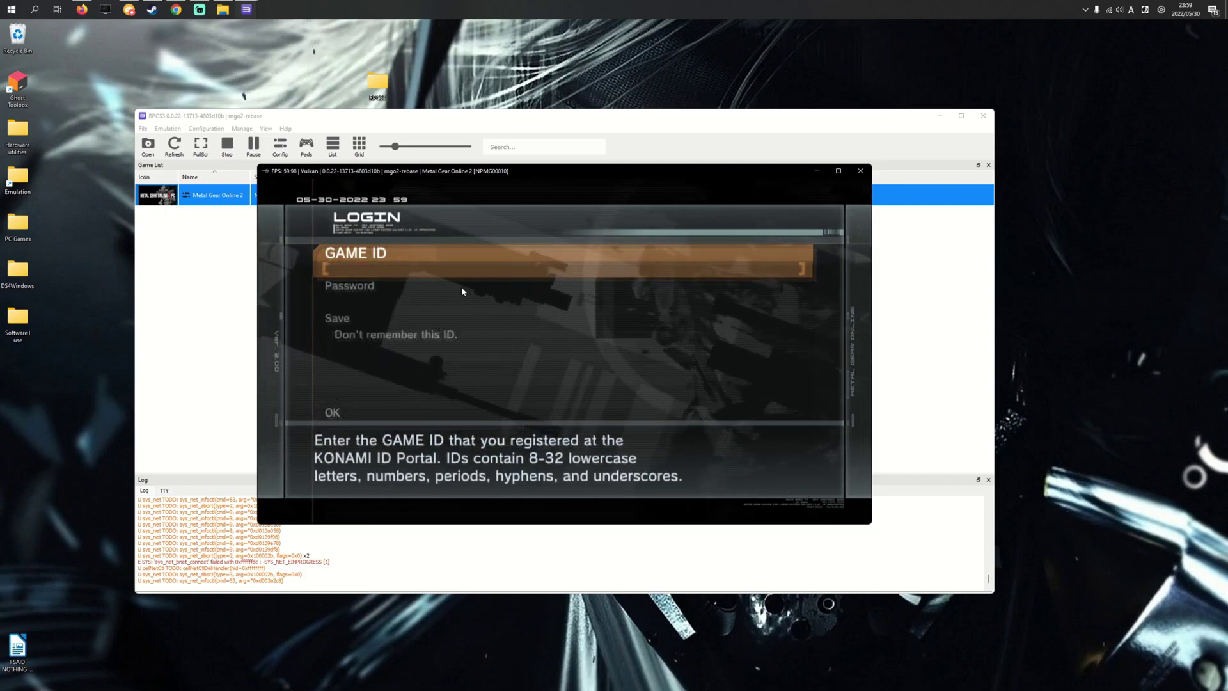
pyautogui.press('Down')
pyautogui.press('Down')
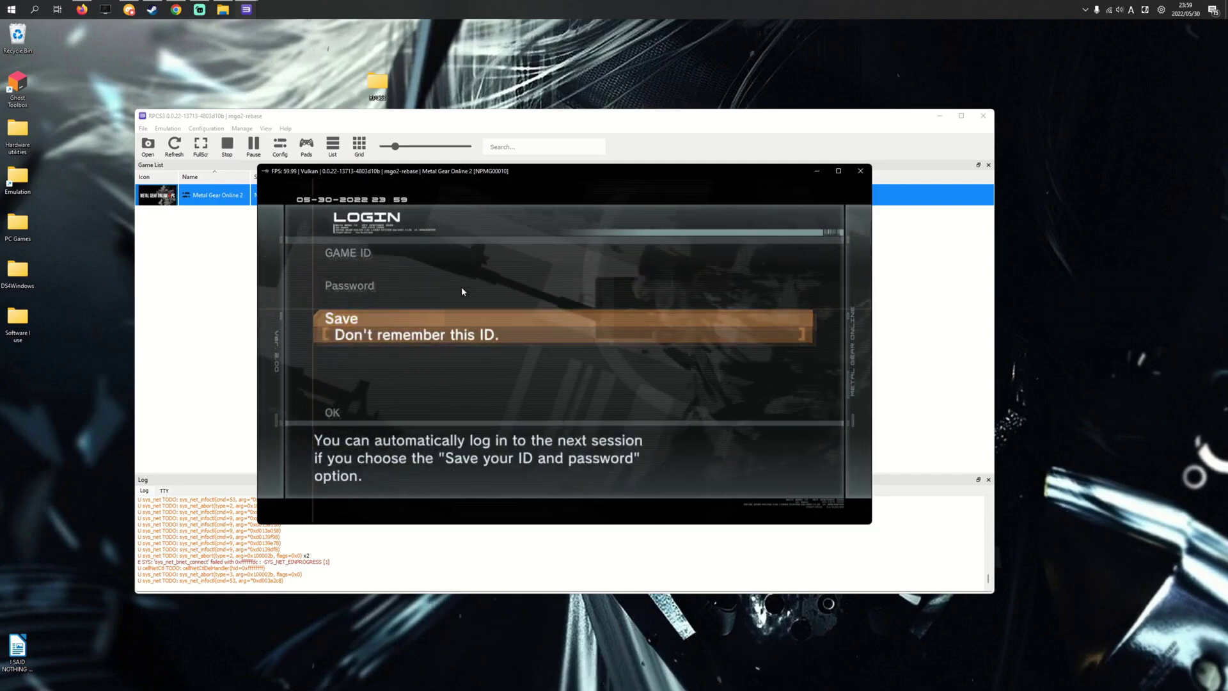
pyautogui.press('Return')
pyautogui.press('Up')
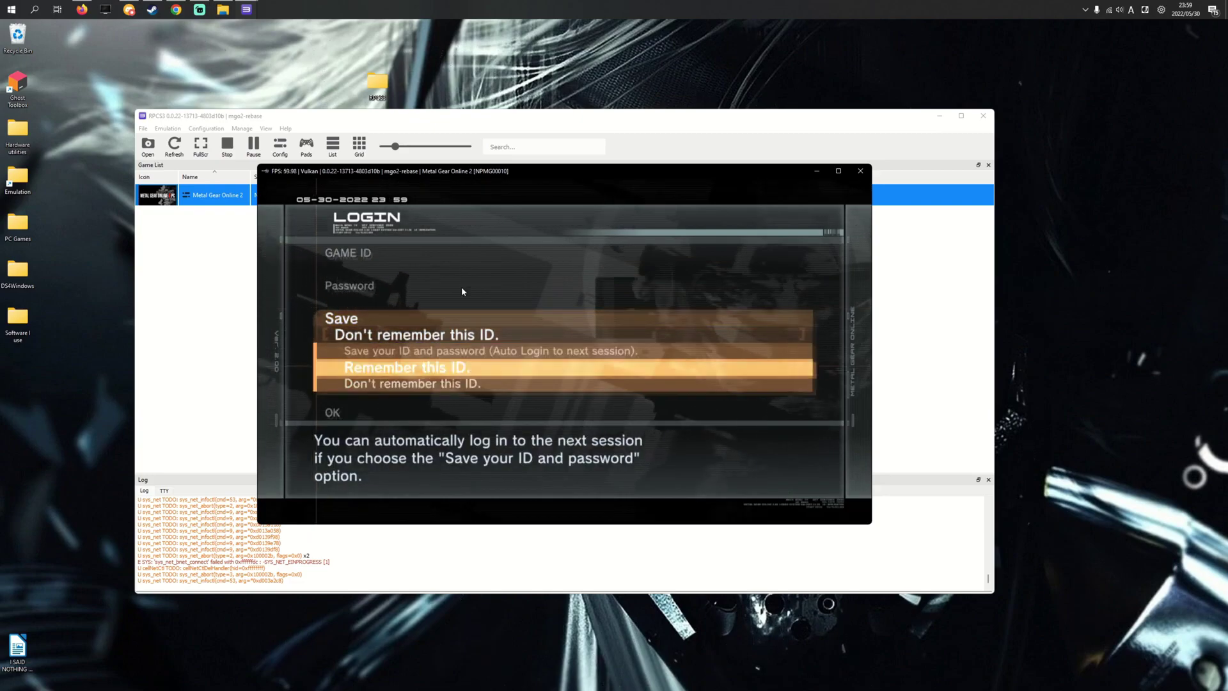
pyautogui.press('Up')
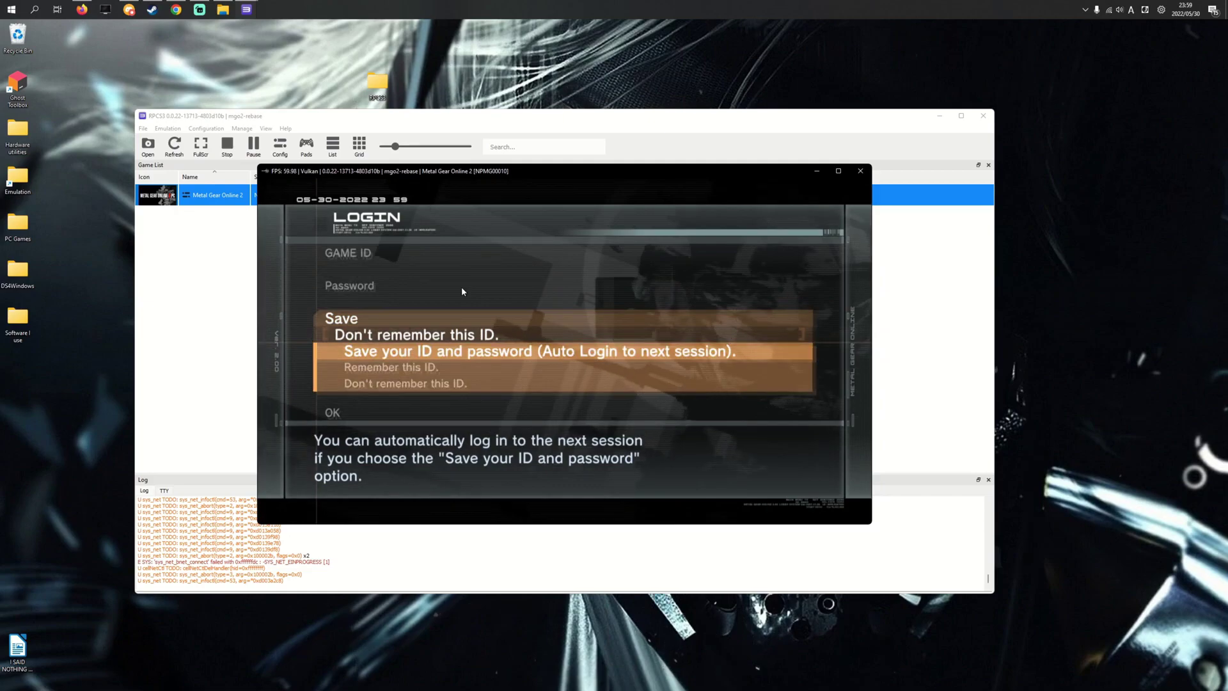
pyautogui.press('Return')
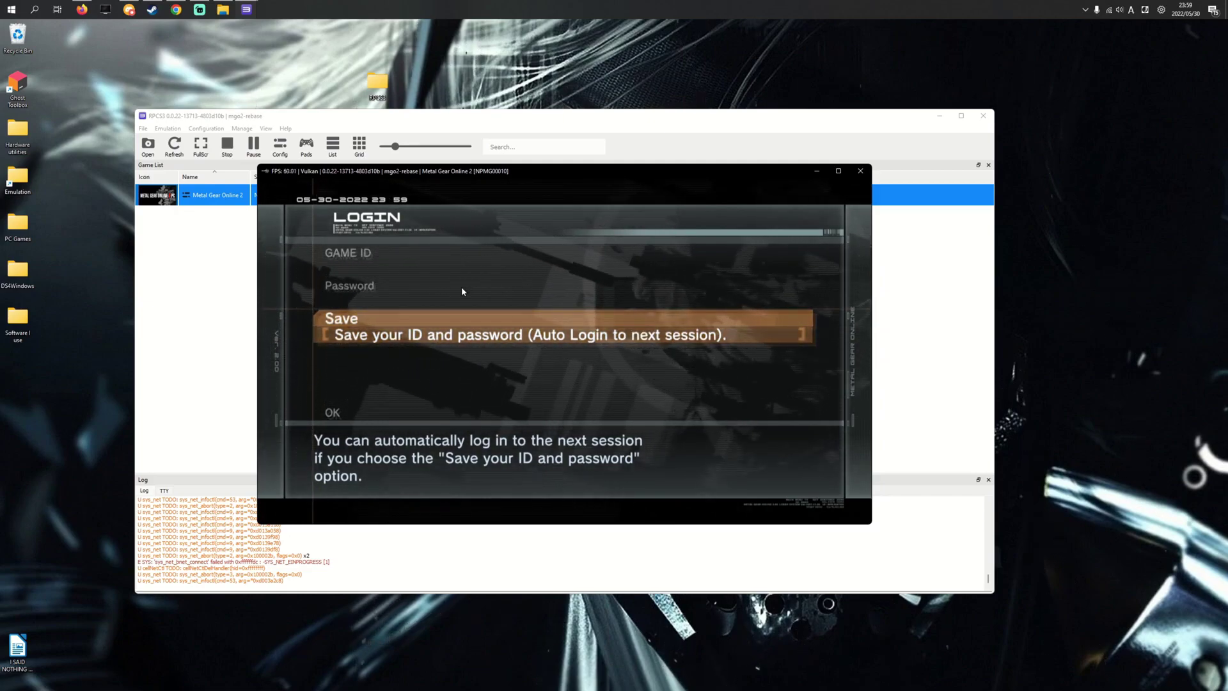
pyautogui.press('Up')
pyautogui.press('Up')
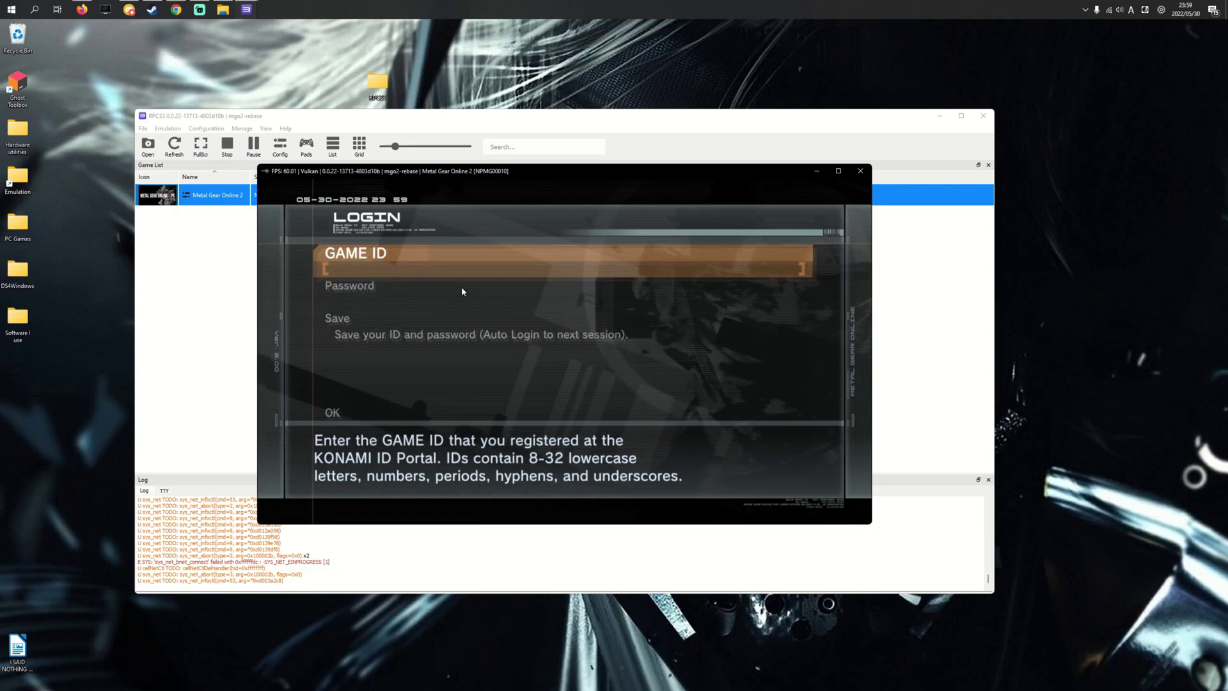
# - Submit the login details, then move the error dialog aside and dismiss it
pyautogui.press('Return')
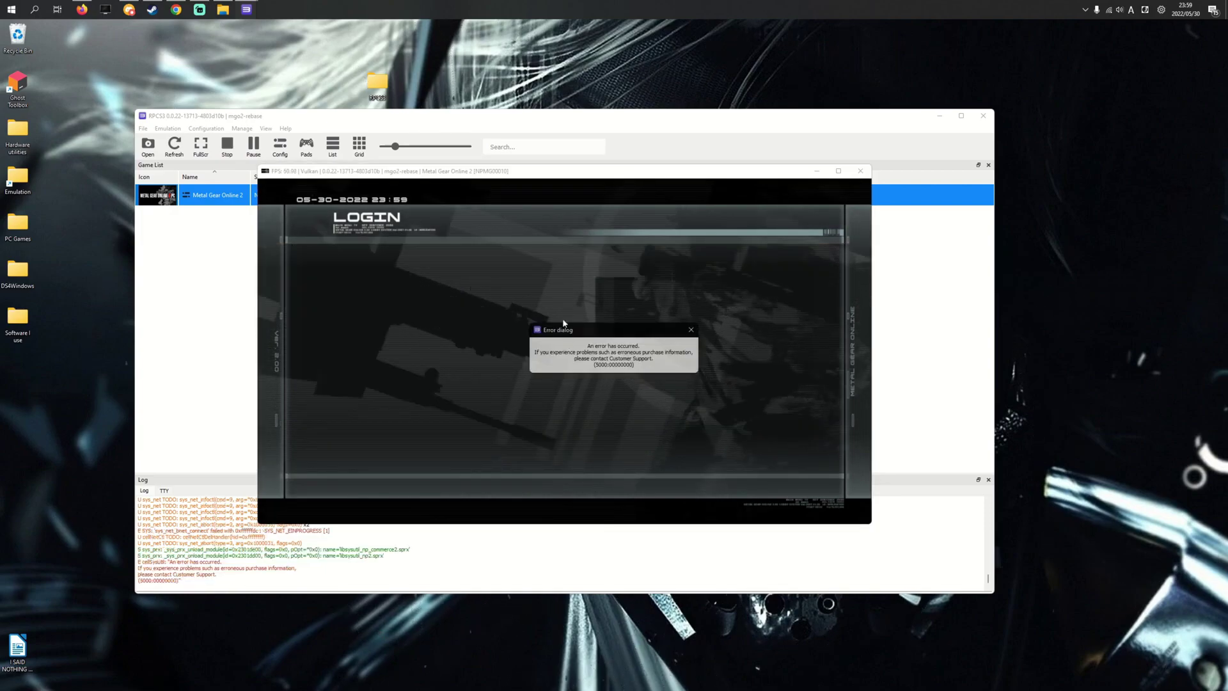
pyautogui.moveTo(565, 329); pyautogui.dragTo(491, 308)
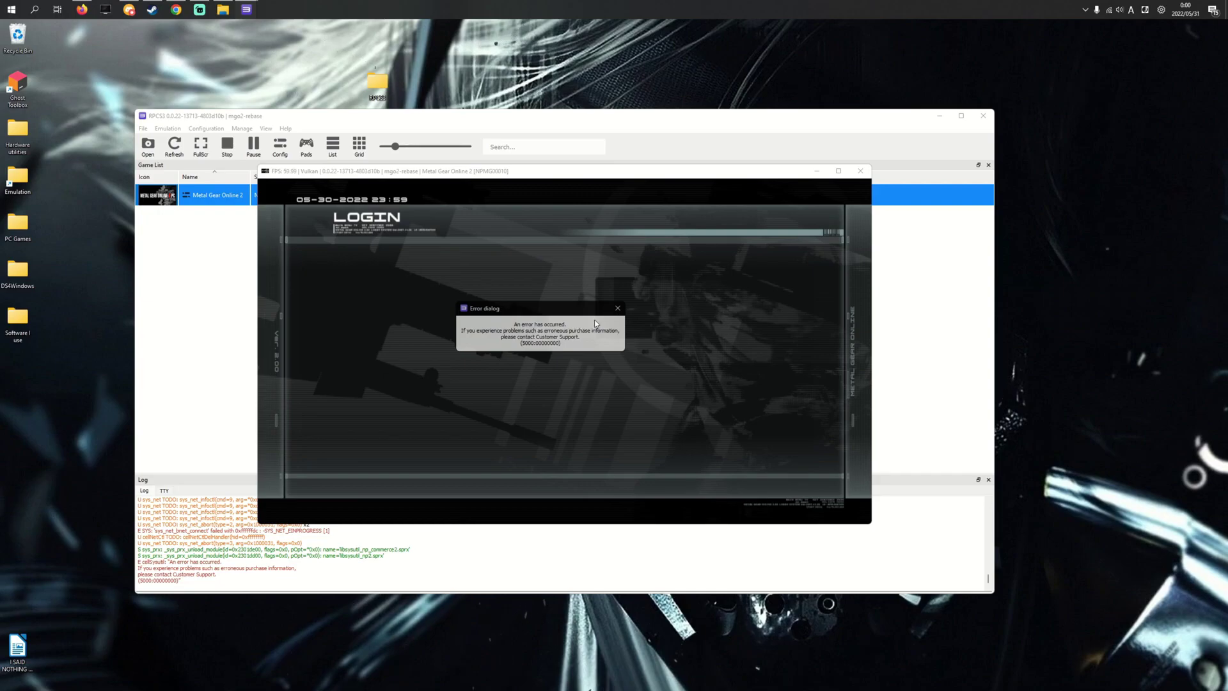
pyautogui.click(619, 310)
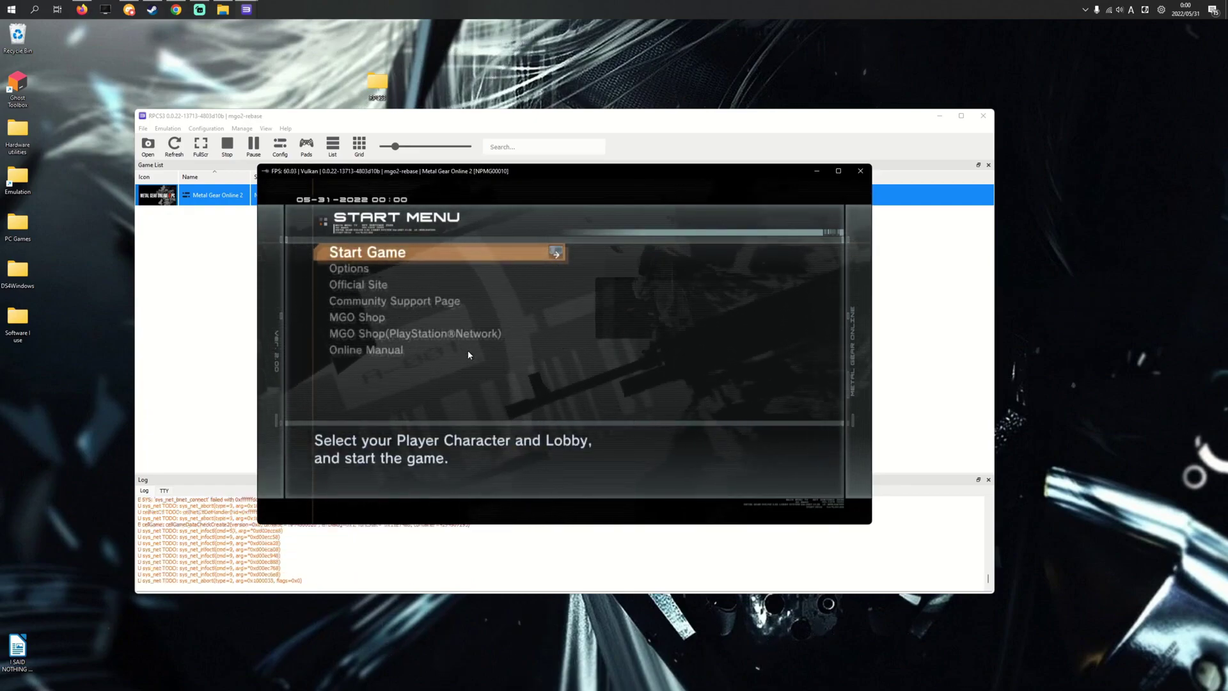
# - Start the game, choose Register New Character and confirm the name 'this is for a v'
pyautogui.press('Return')
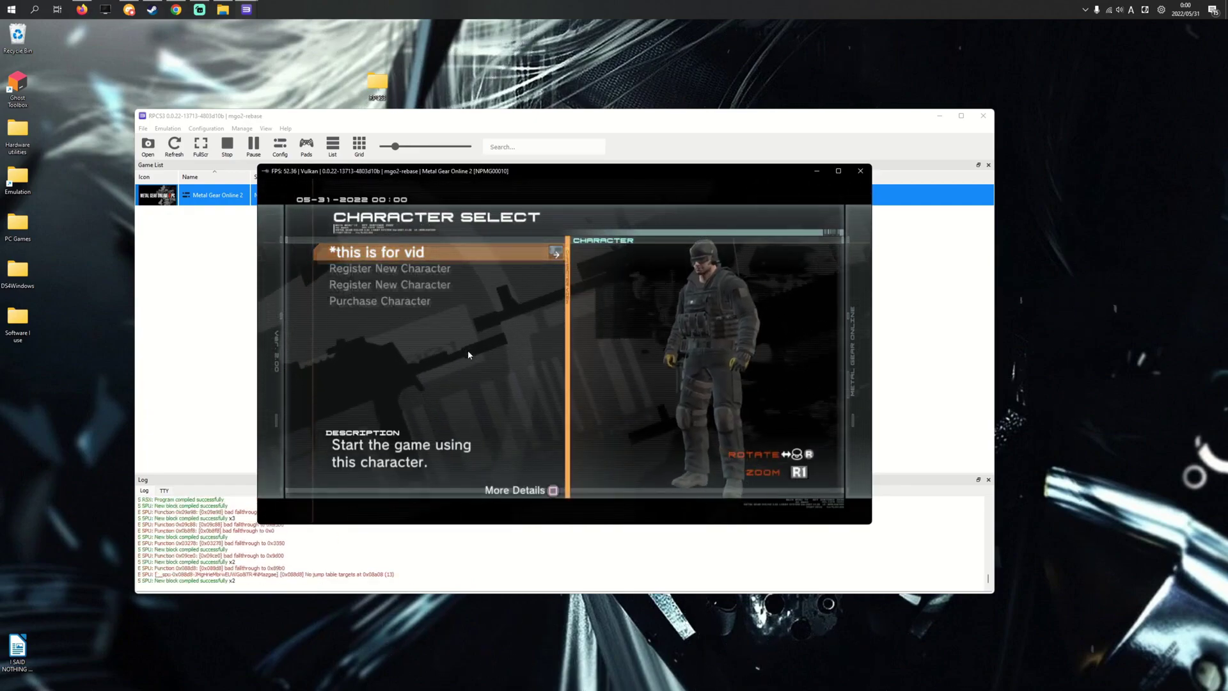
pyautogui.press('Down')
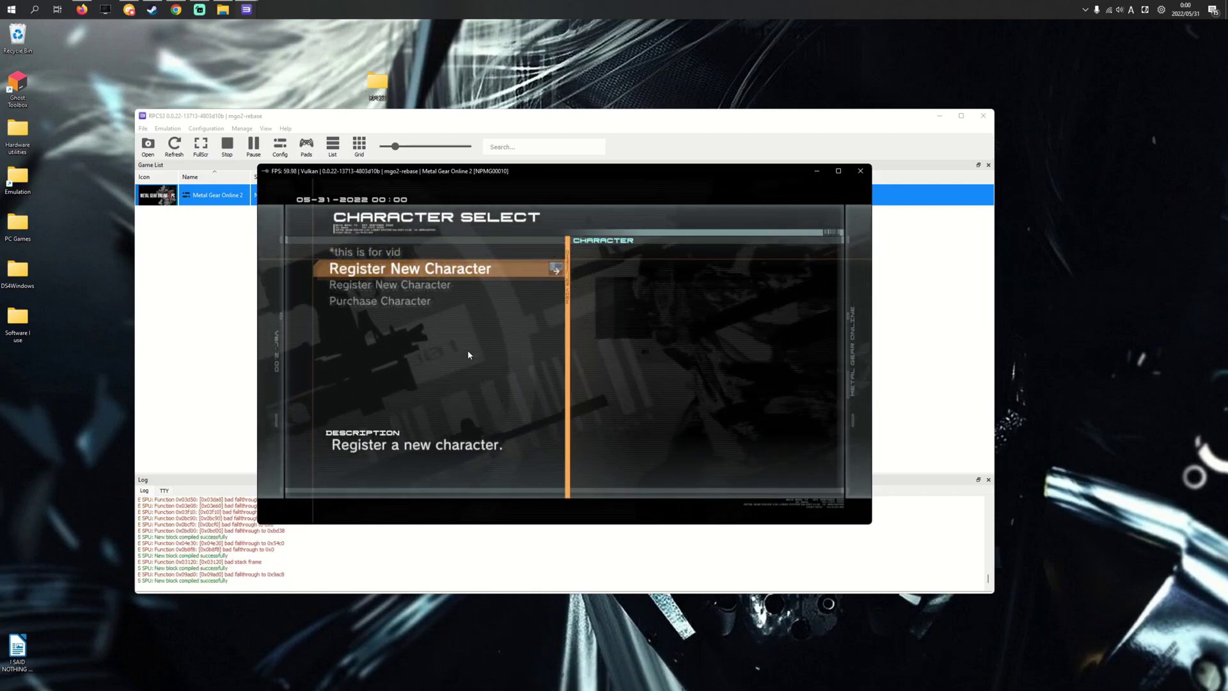
pyautogui.press('Up')
pyautogui.press('Down')
pyautogui.press('Down')
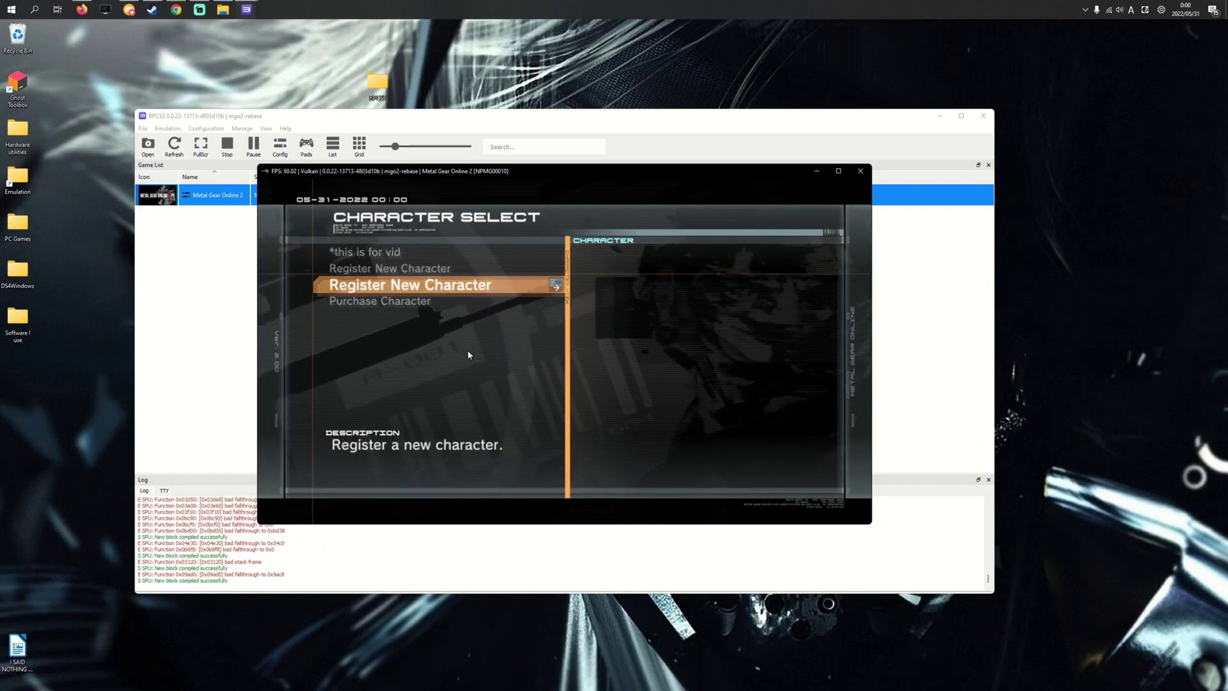
pyautogui.press('Up')
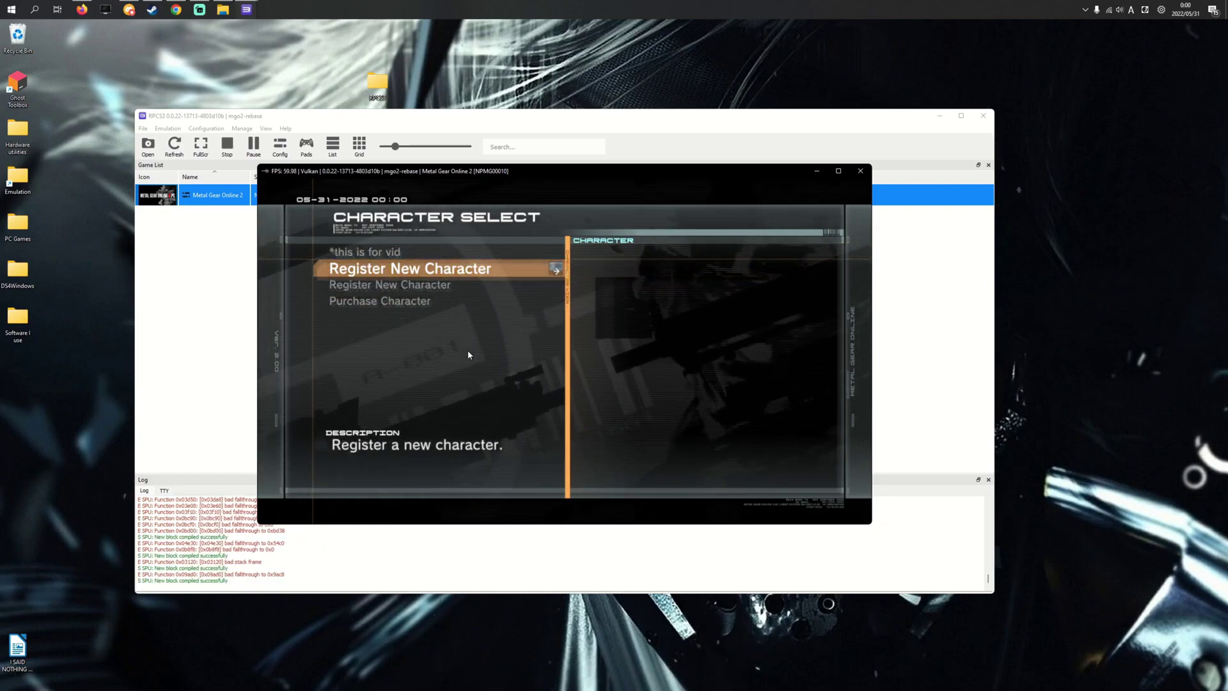
pyautogui.press('x')
pyautogui.press('x')
pyautogui.write('this is for v')
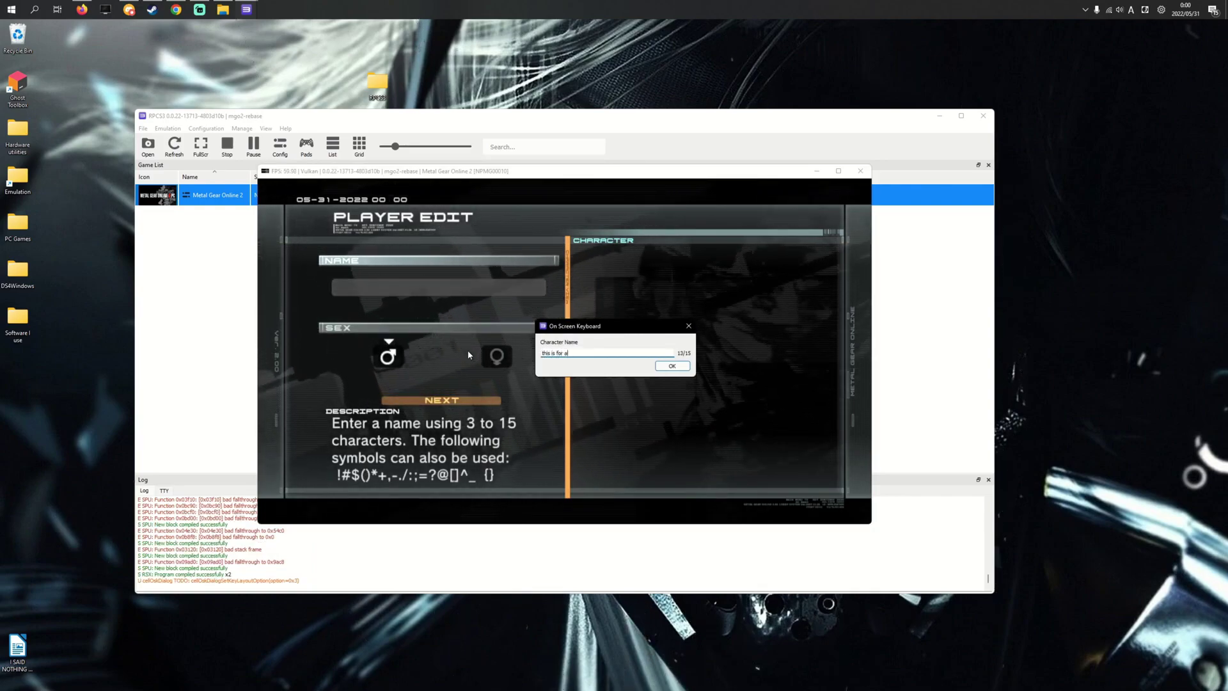
pyautogui.write('or a v')
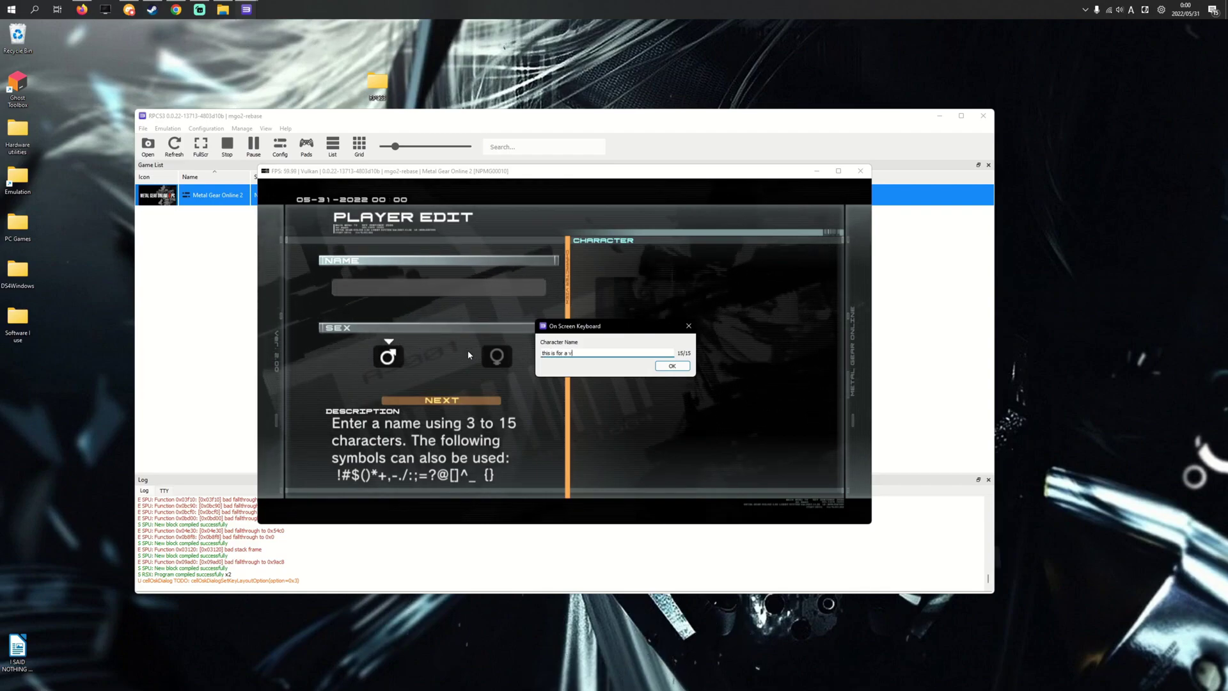
pyautogui.press('Return')
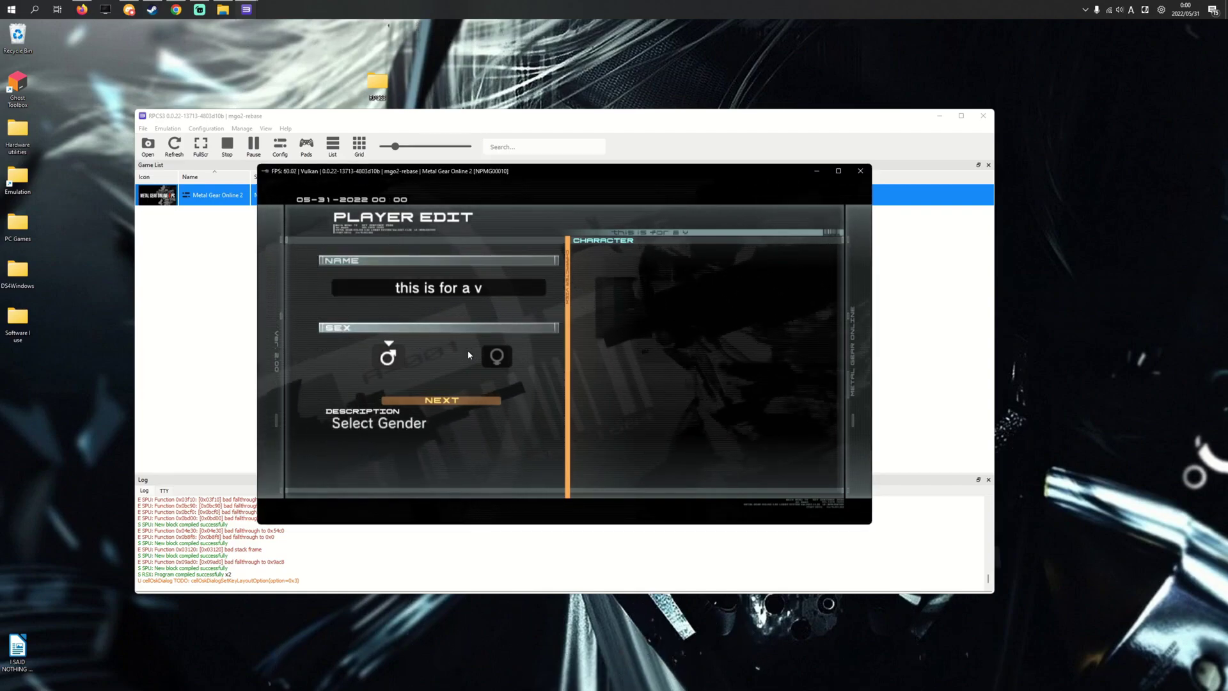
# - Accept the default face type and voice for the new character
pyautogui.press('Return')
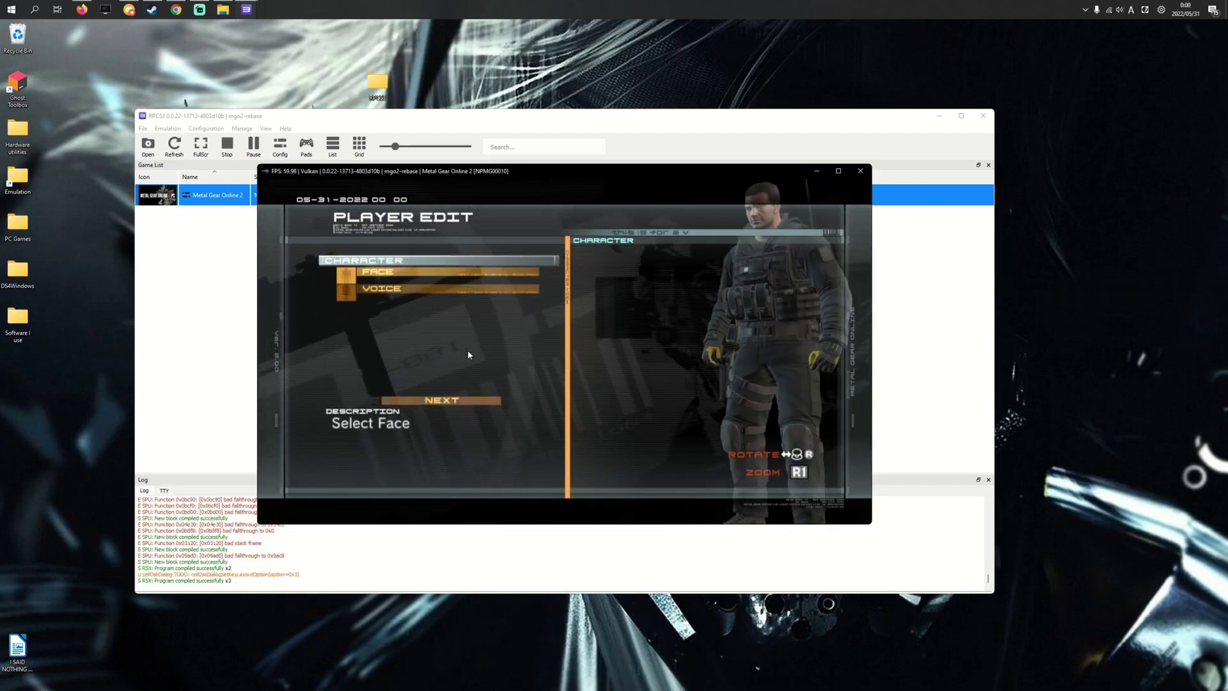
pyautogui.press('Escape')
pyautogui.press('Down')
pyautogui.press('Down')
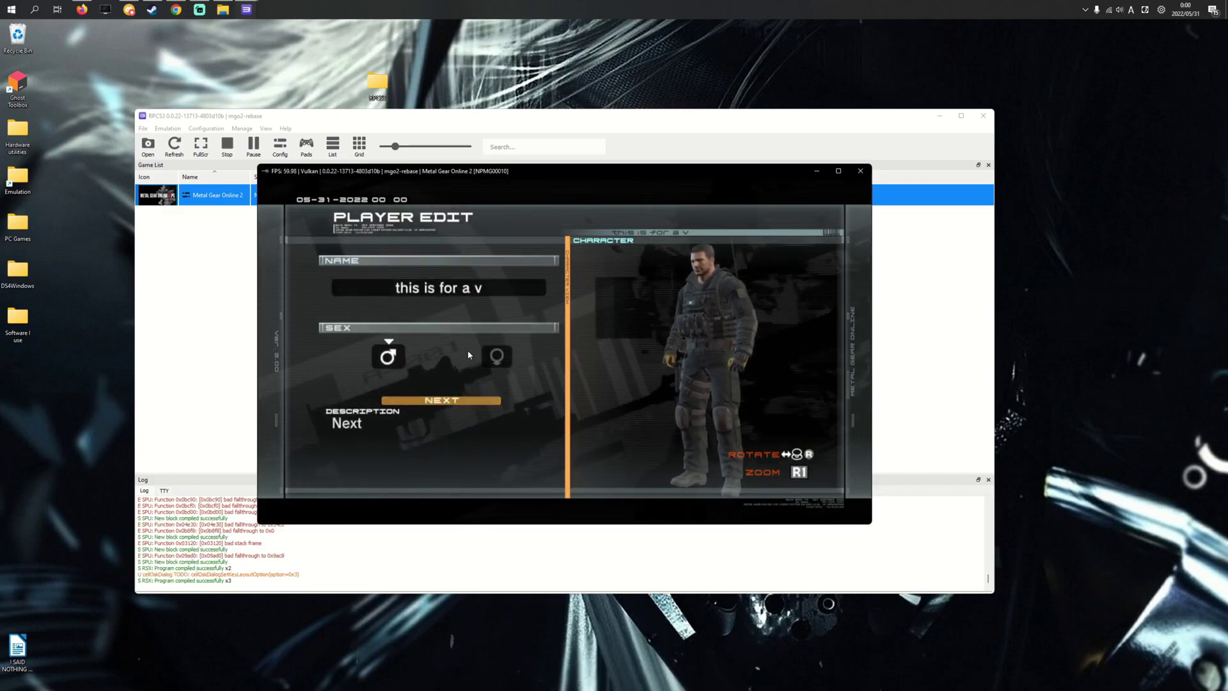
pyautogui.press('Return')
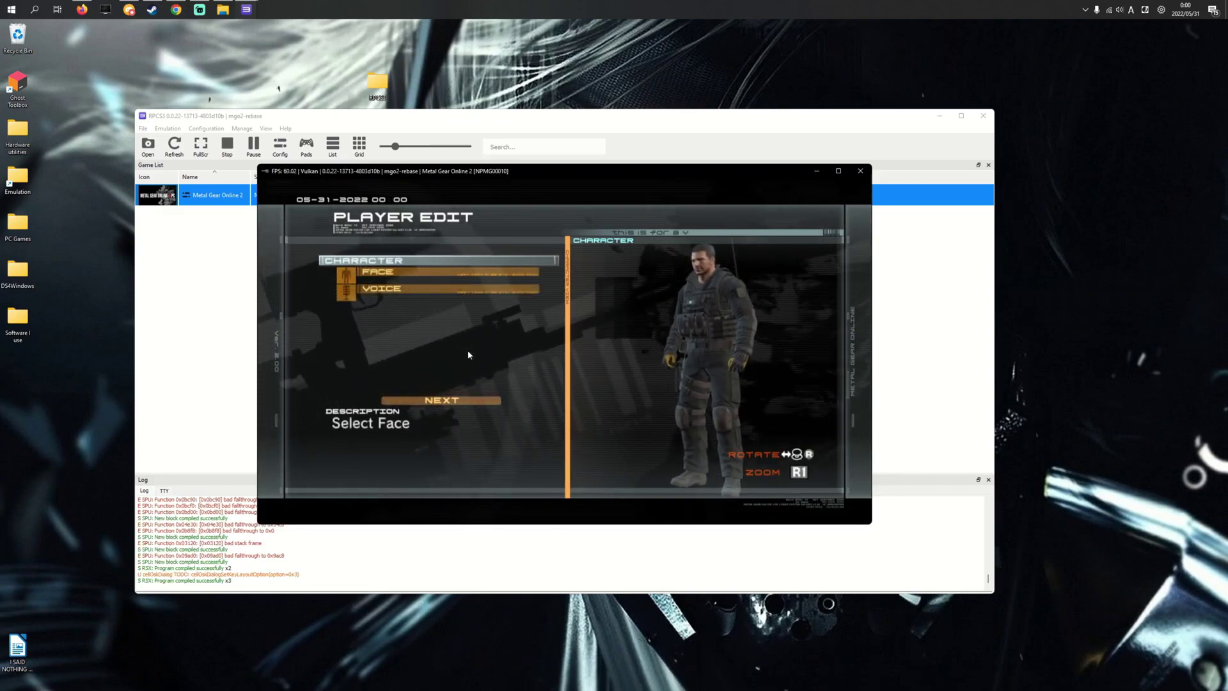
pyautogui.press('Return')
pyautogui.press('Escape')
pyautogui.press('Return')
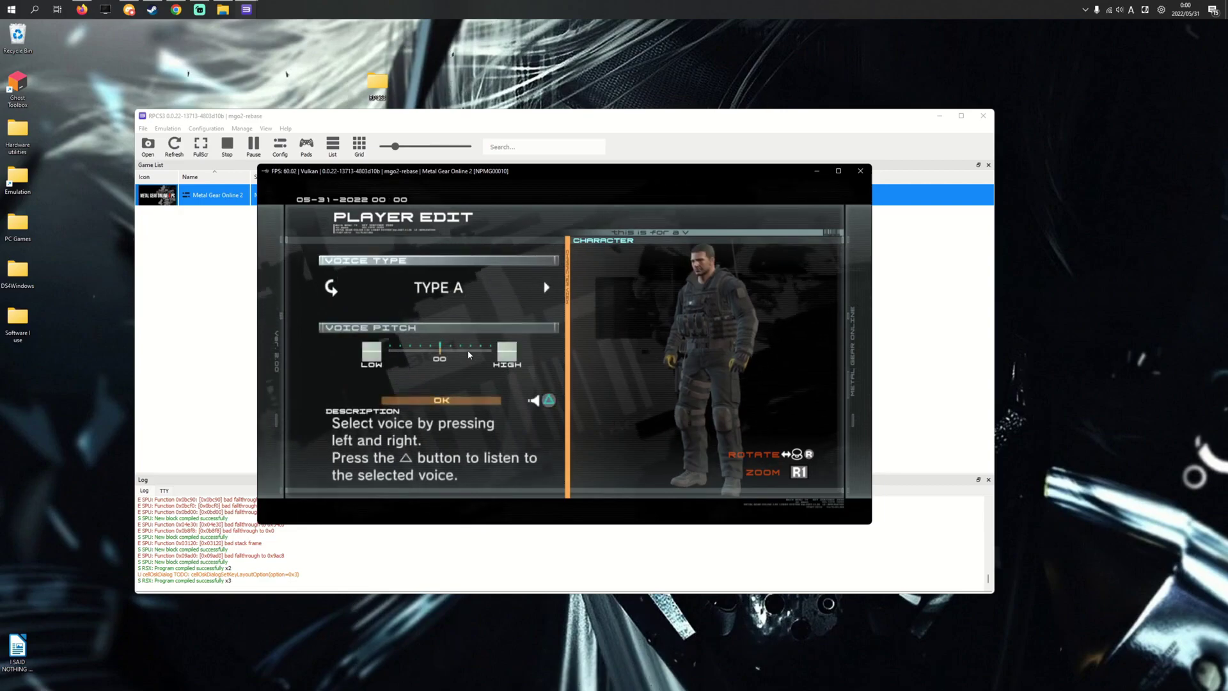
pyautogui.press('Escape')
pyautogui.press('Down')
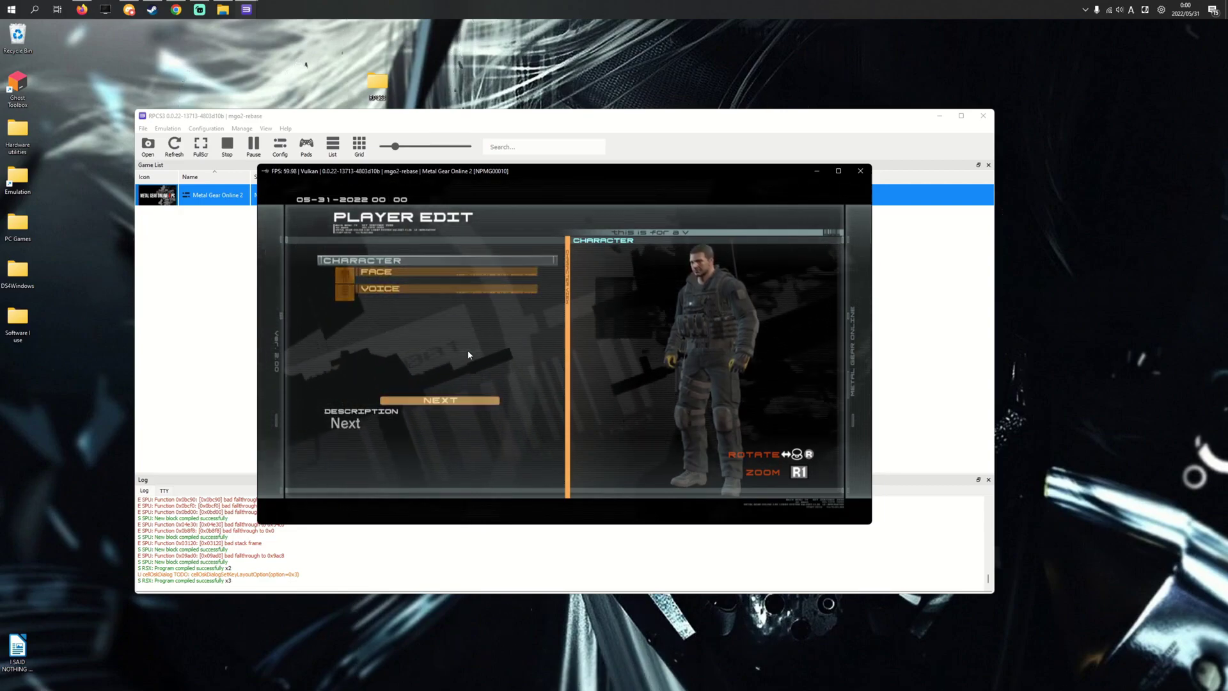
pyautogui.press('Return')
pyautogui.press('Return')
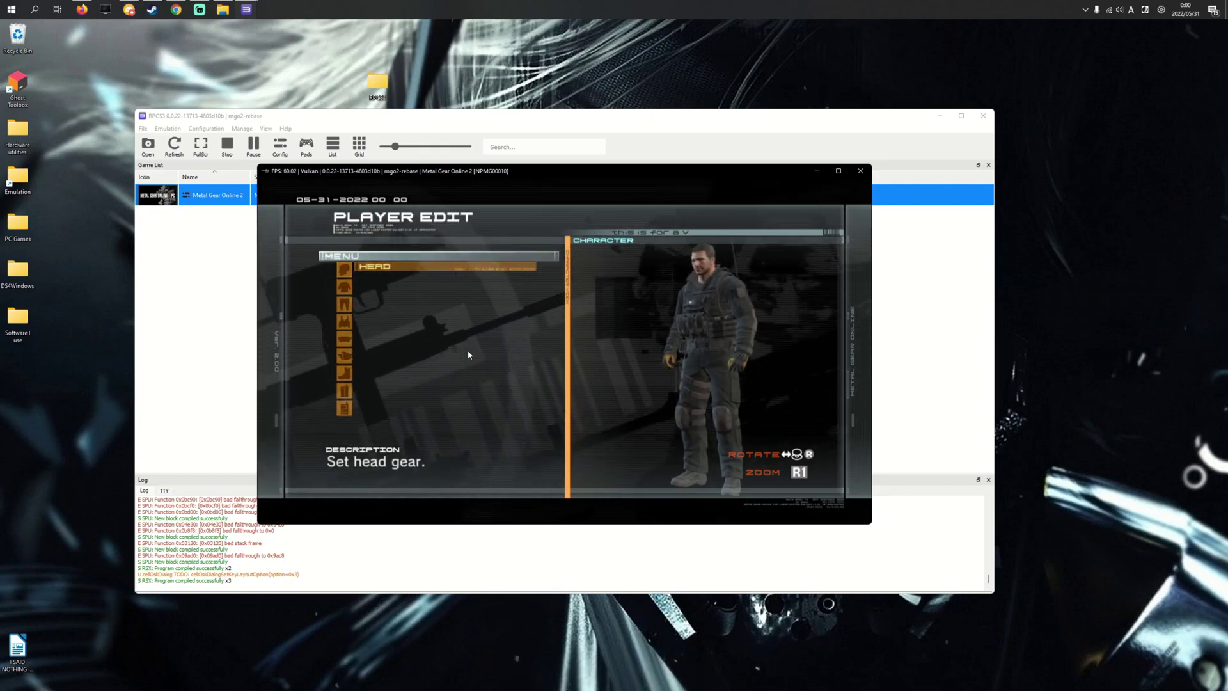
# - Keep the default head, upper body, waist, glove, foot and accessory gear, then request registration
pyautogui.press('Return')
pyautogui.press('Return')
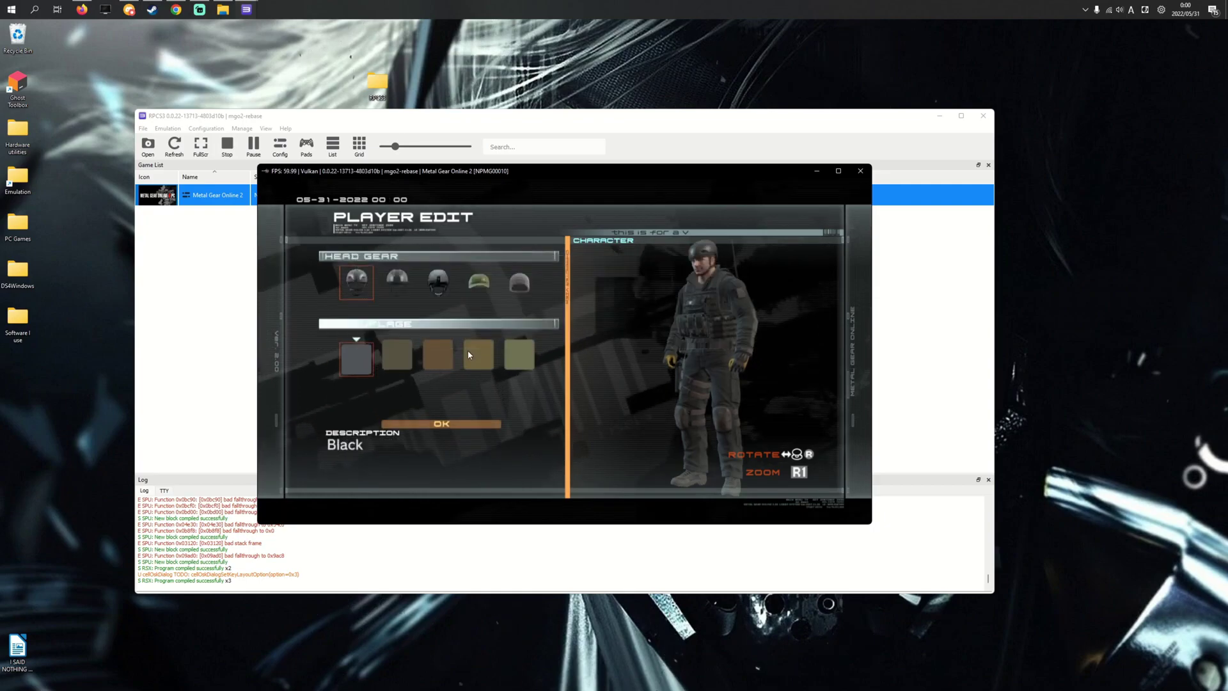
pyautogui.press('Return')
pyautogui.press('Return')
pyautogui.press('Return')
pyautogui.press('Return')
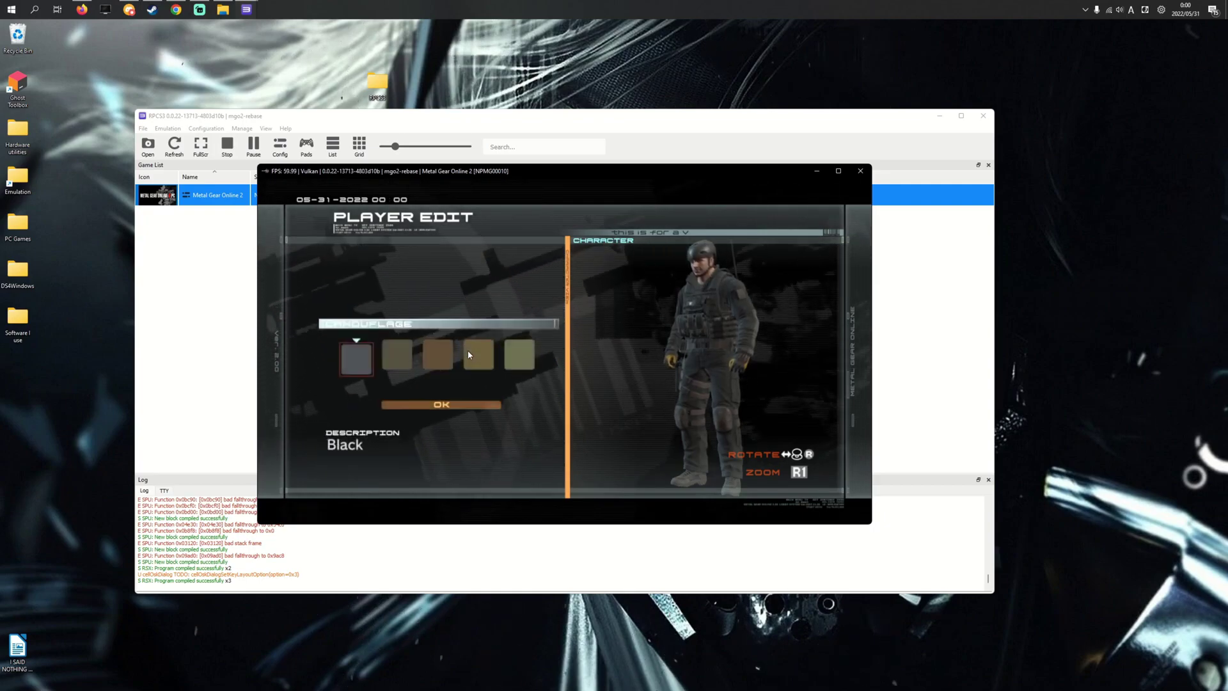
pyautogui.press('Return')
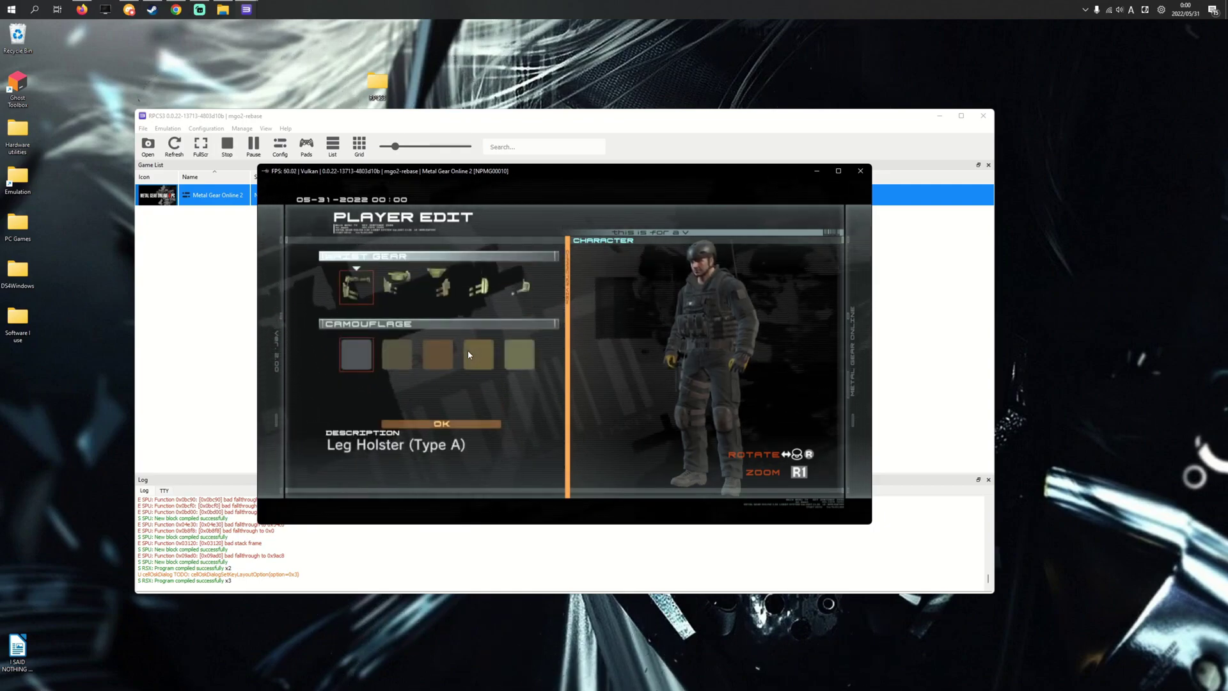
pyautogui.press('Return')
pyautogui.press('Return')
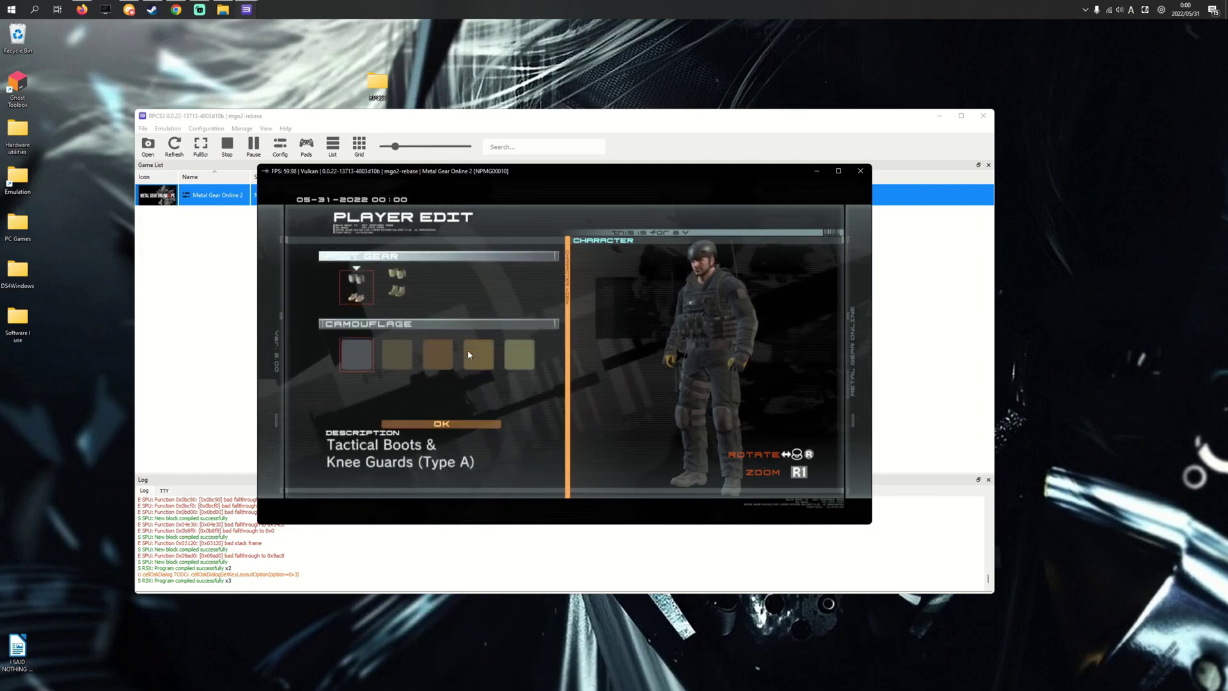
pyautogui.press('Down')
pyautogui.press('Down')
pyautogui.press('Return')
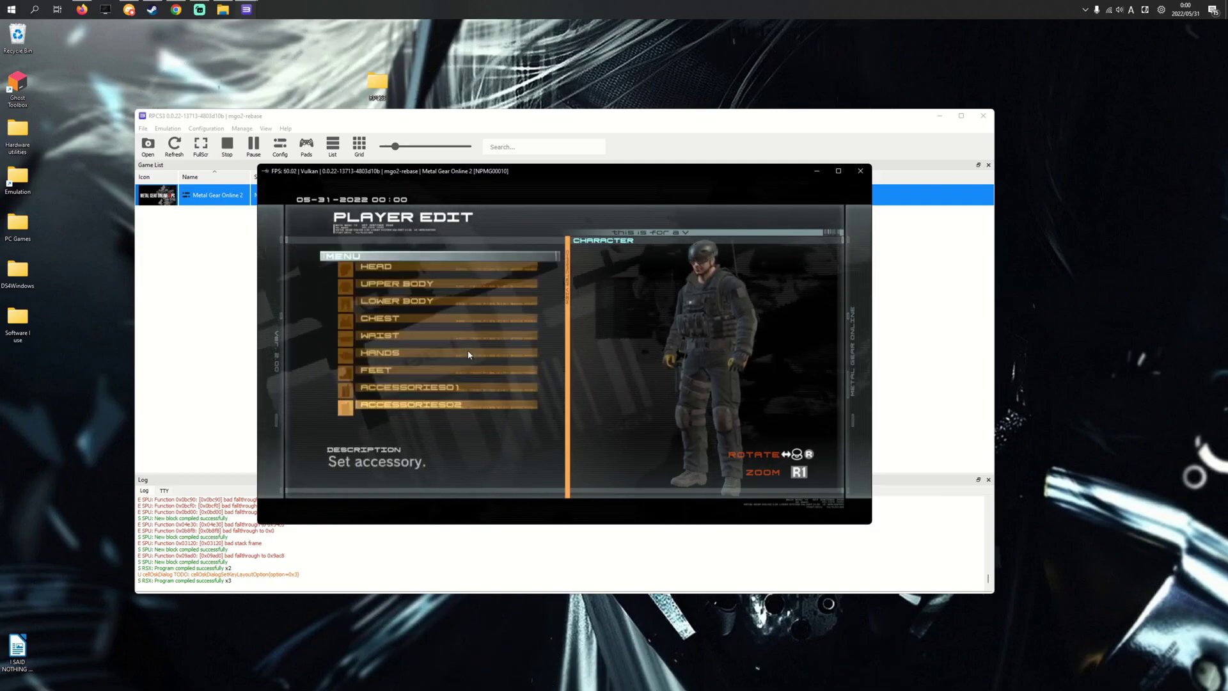
pyautogui.press('Return')
pyautogui.press('Down')
pyautogui.press('Return')
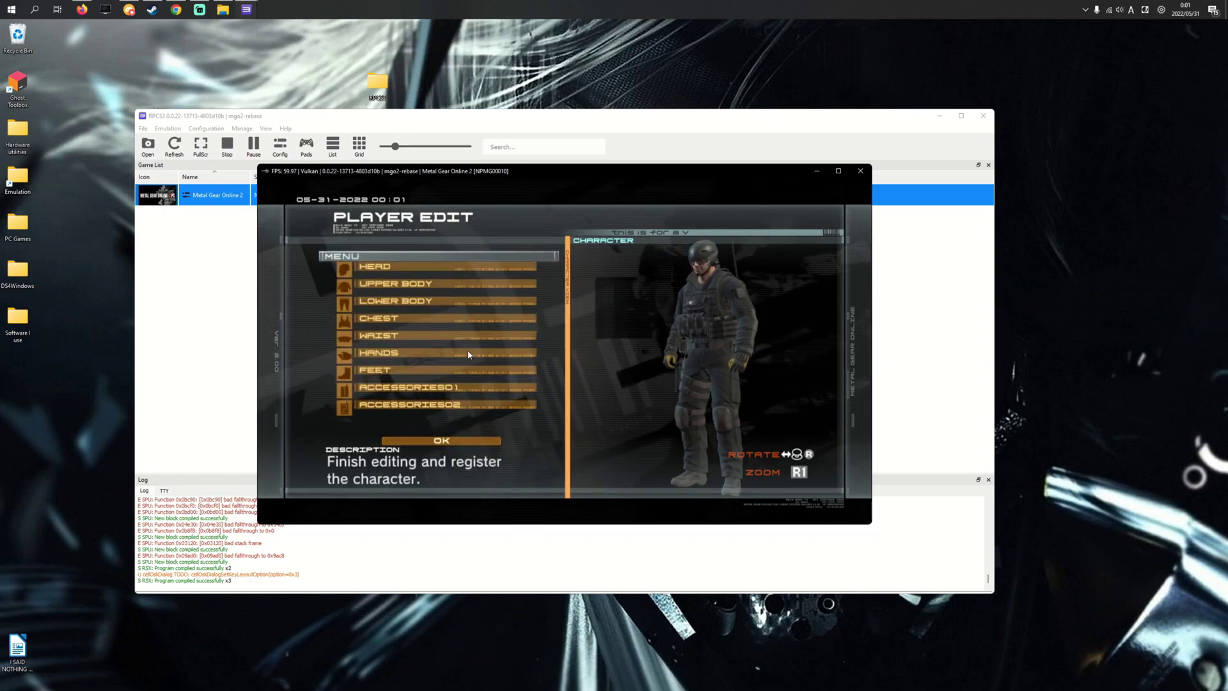
pyautogui.press('Return')
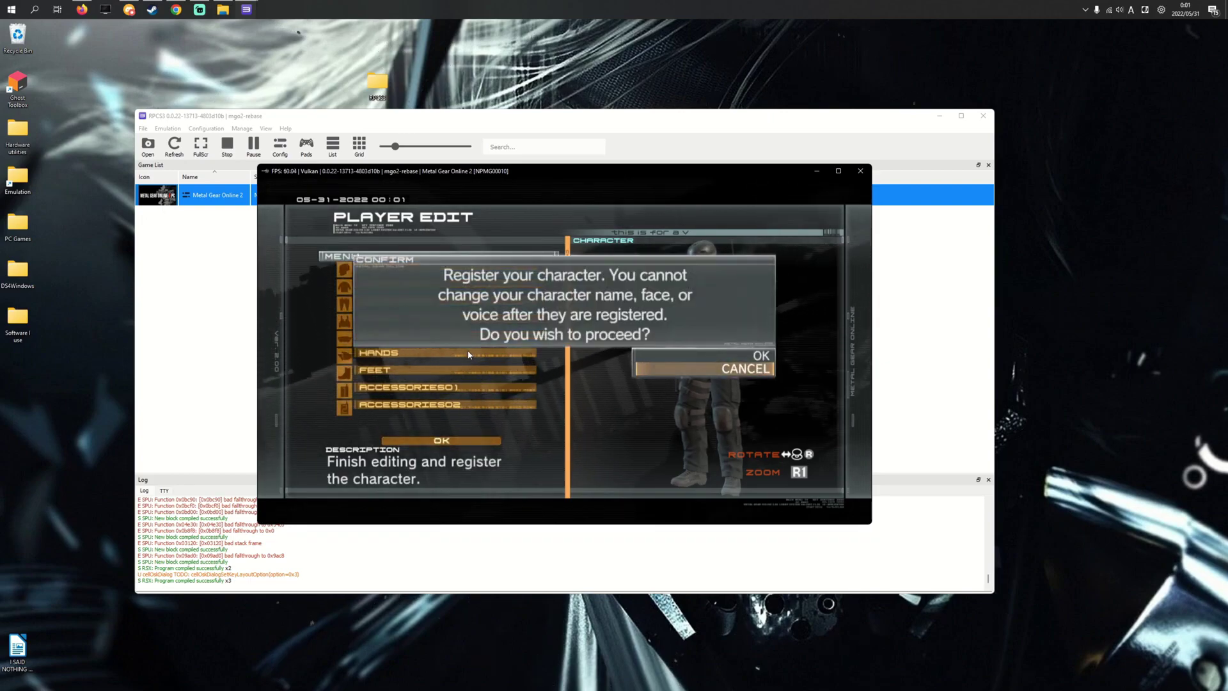
pyautogui.press('Return')
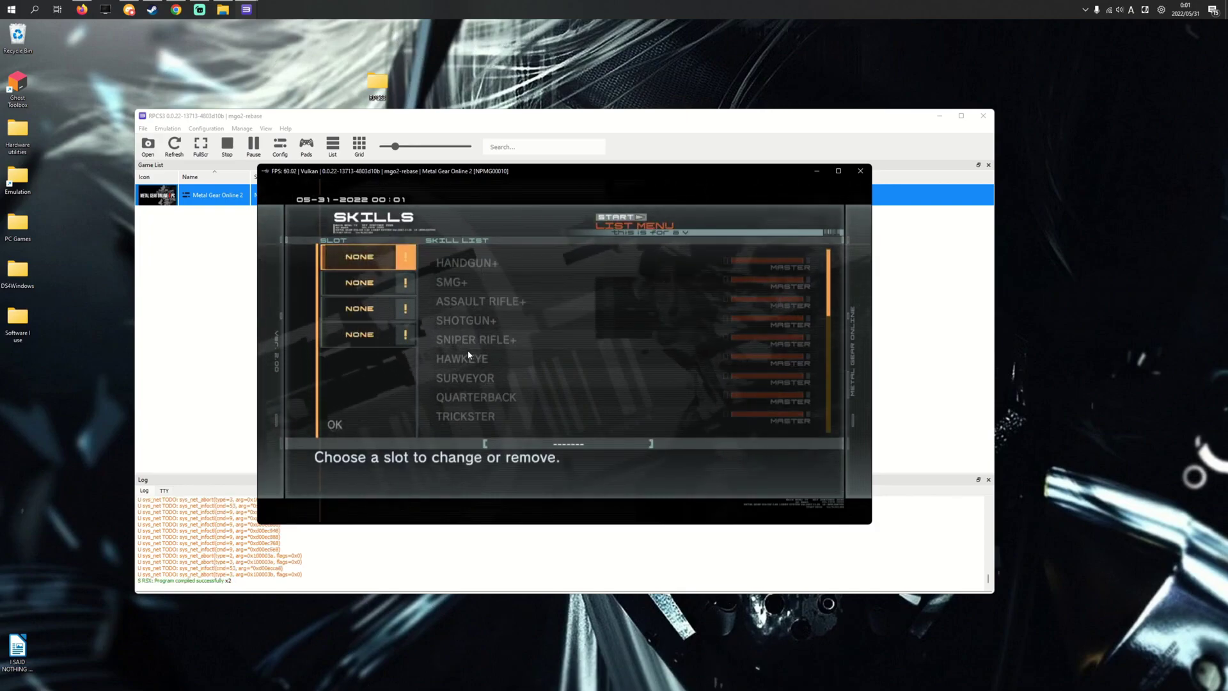
# - Put ASSAULT RIFLE+ in skill slot 1 and RUNNER in skill slot 2
pyautogui.press('x')
pyautogui.press('Down')
pyautogui.press('Down')
pyautogui.press('x')
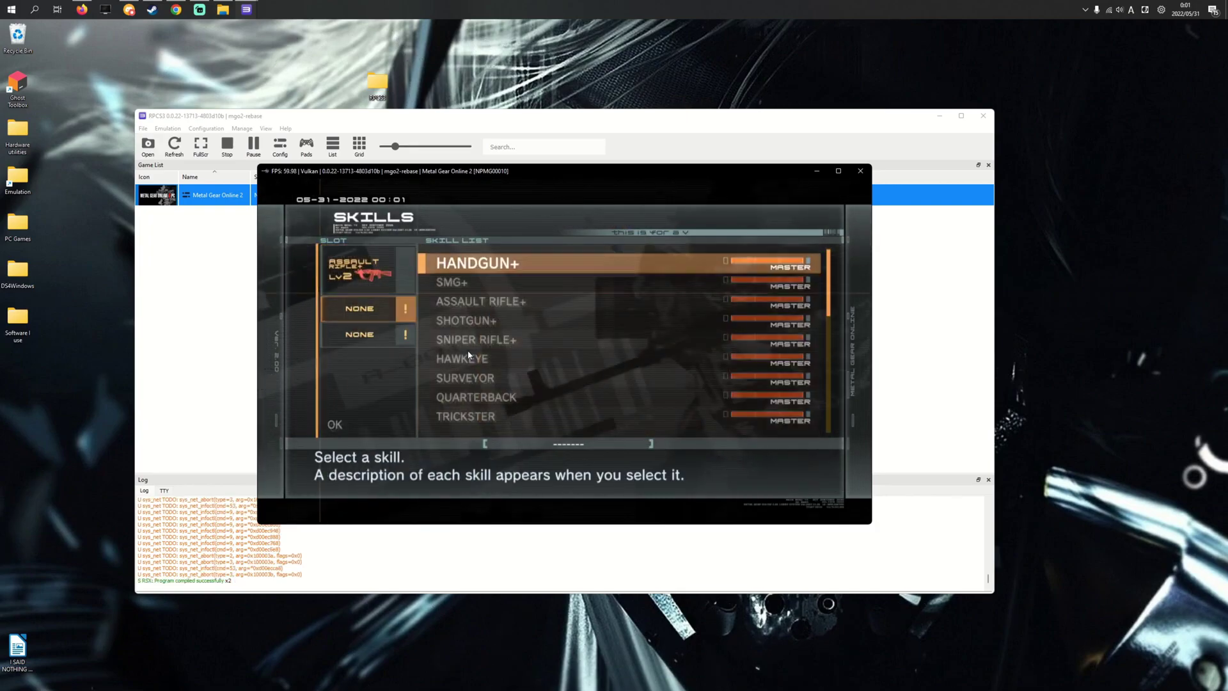
pyautogui.press('Up')
pyautogui.press('Up')
pyautogui.press('Up')
pyautogui.press('Up')
pyautogui.press('Up')
pyautogui.press('Up')
pyautogui.press('Up')
pyautogui.press('Up')
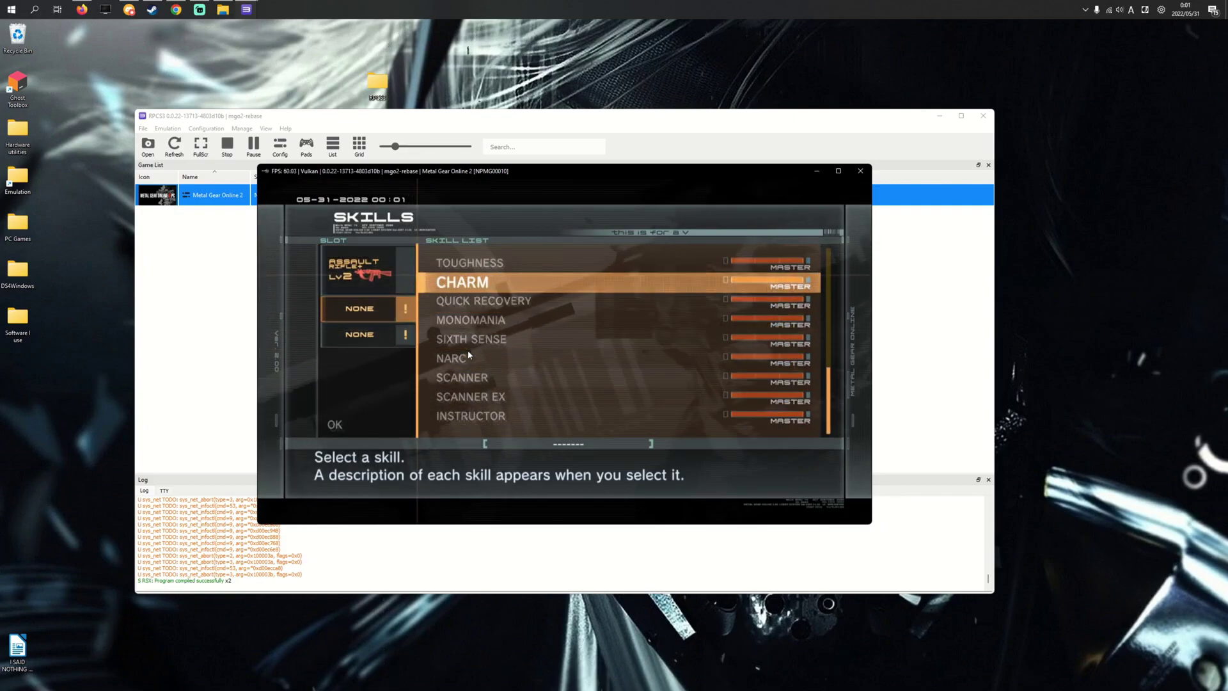
pyautogui.press('x')
pyautogui.press('x')
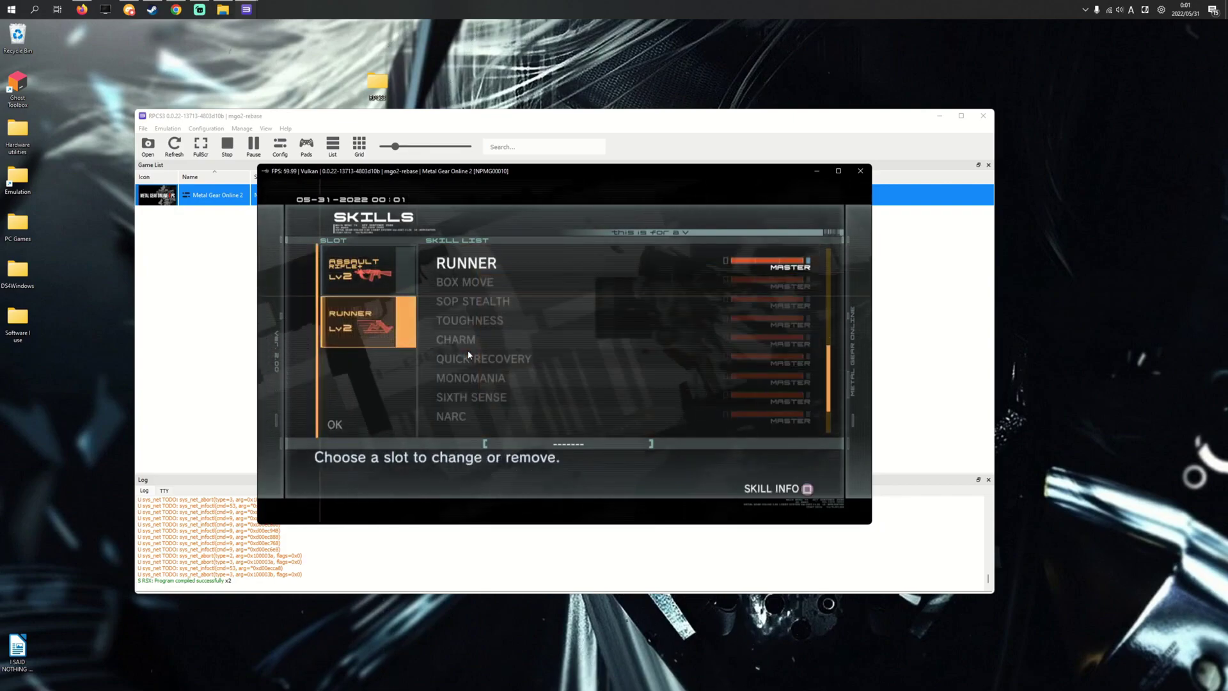
pyautogui.press('Down')
pyautogui.press('Down')
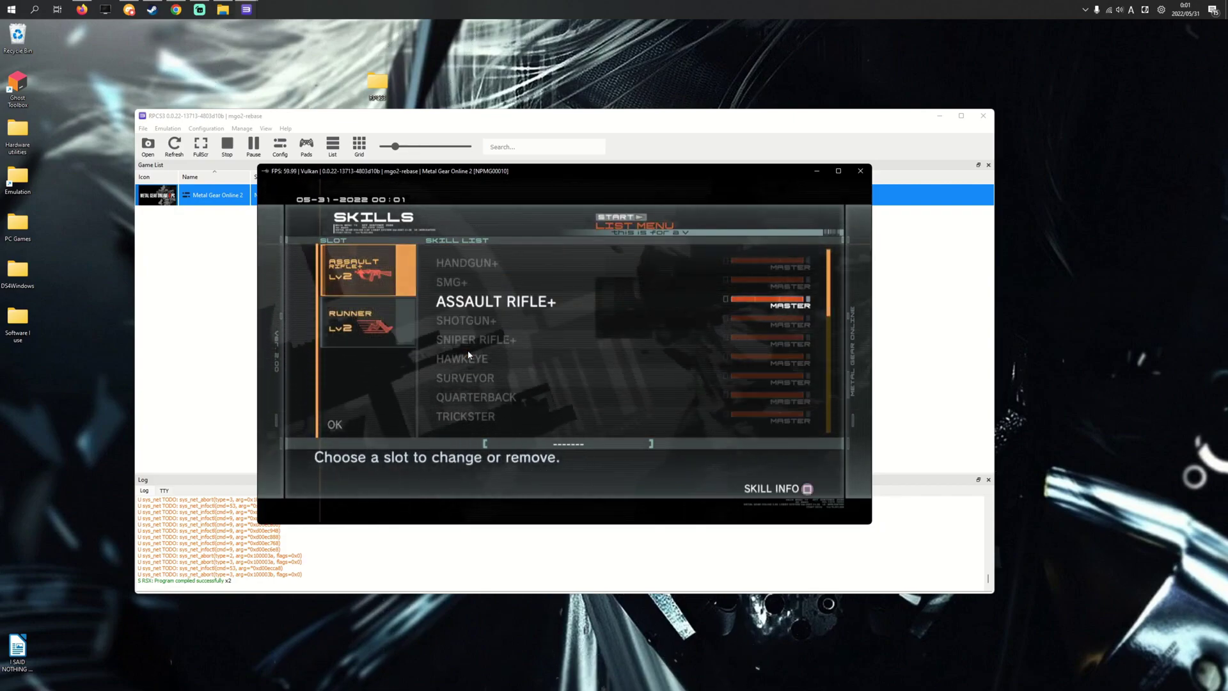
pyautogui.press('Down')
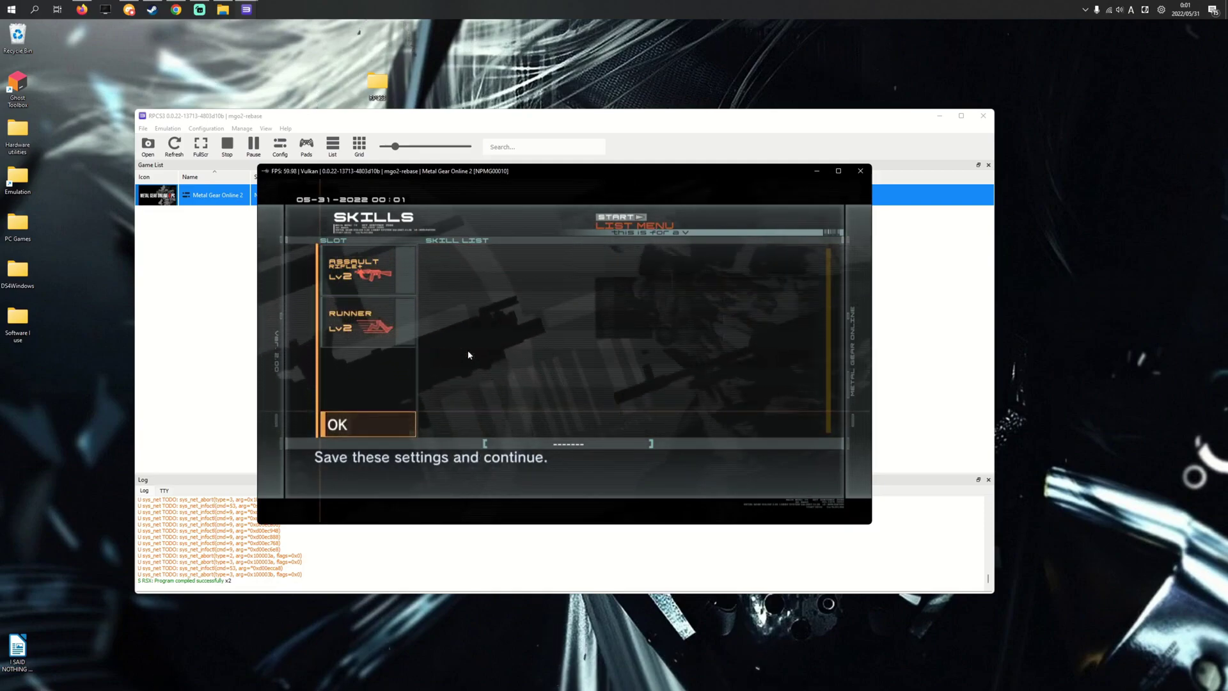
# - Save the skills and go to Personal Data's Outfit Setting from the main menu
pyautogui.press('x')
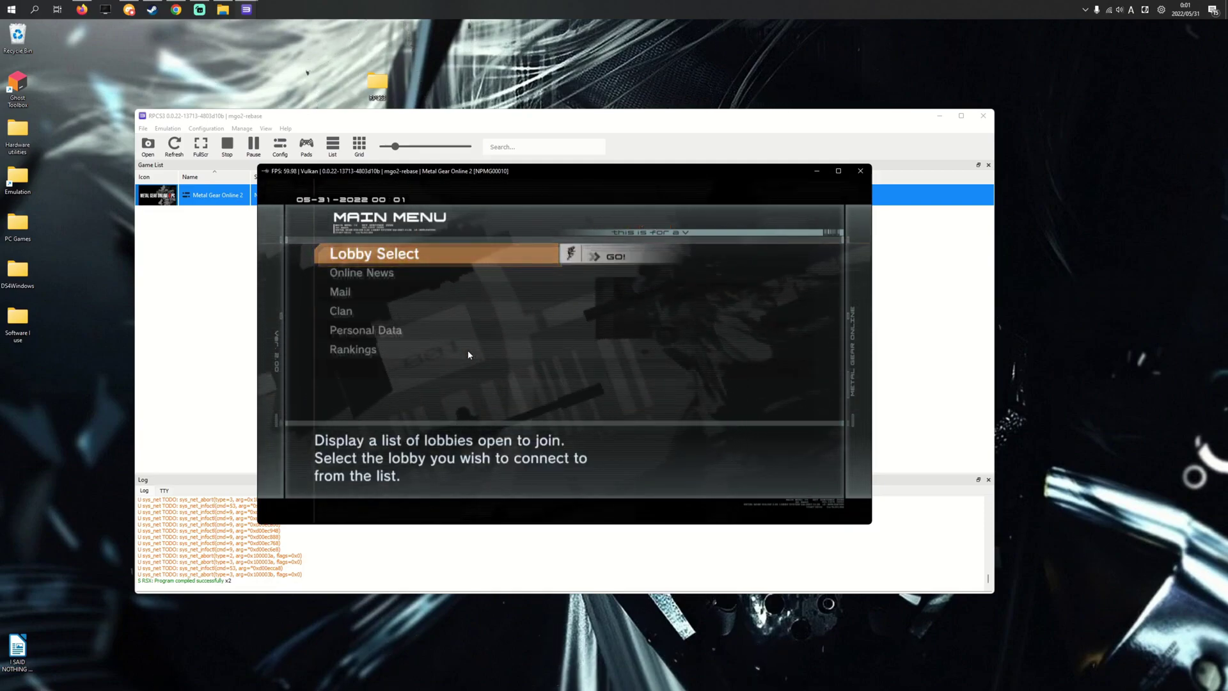
pyautogui.press('Down')
pyautogui.press('Down')
pyautogui.press('Down')
pyautogui.press('Down')
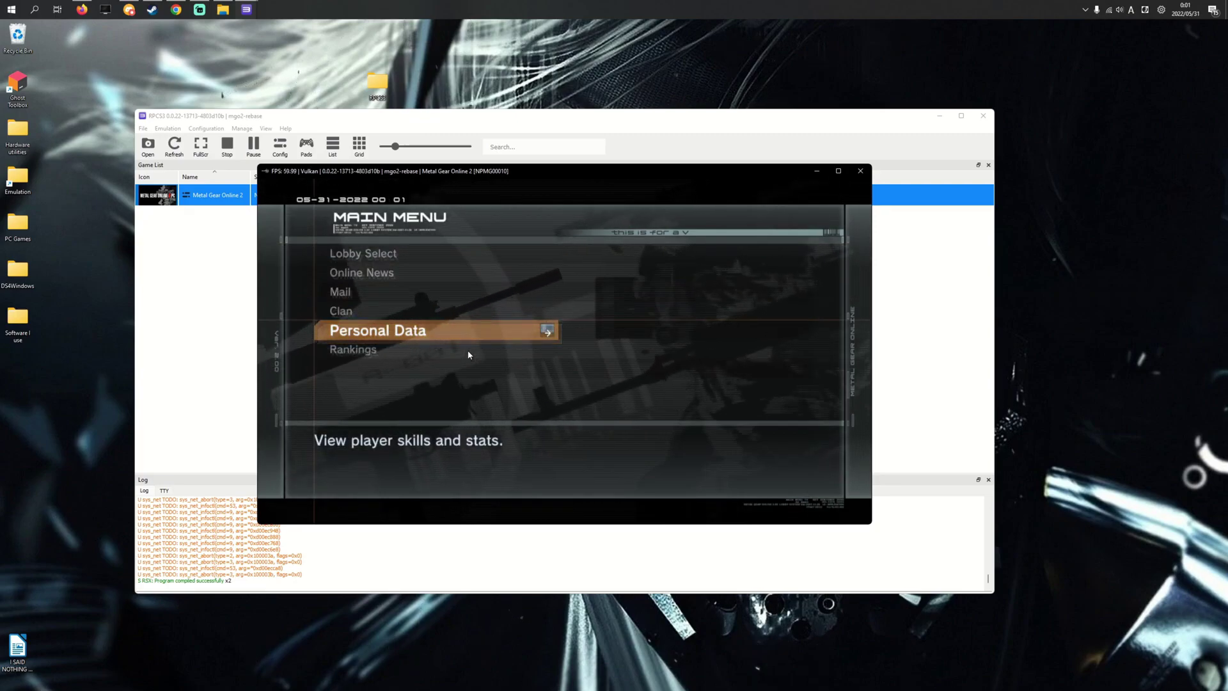
pyautogui.press('x')
pyautogui.press('Down')
pyautogui.press('x')
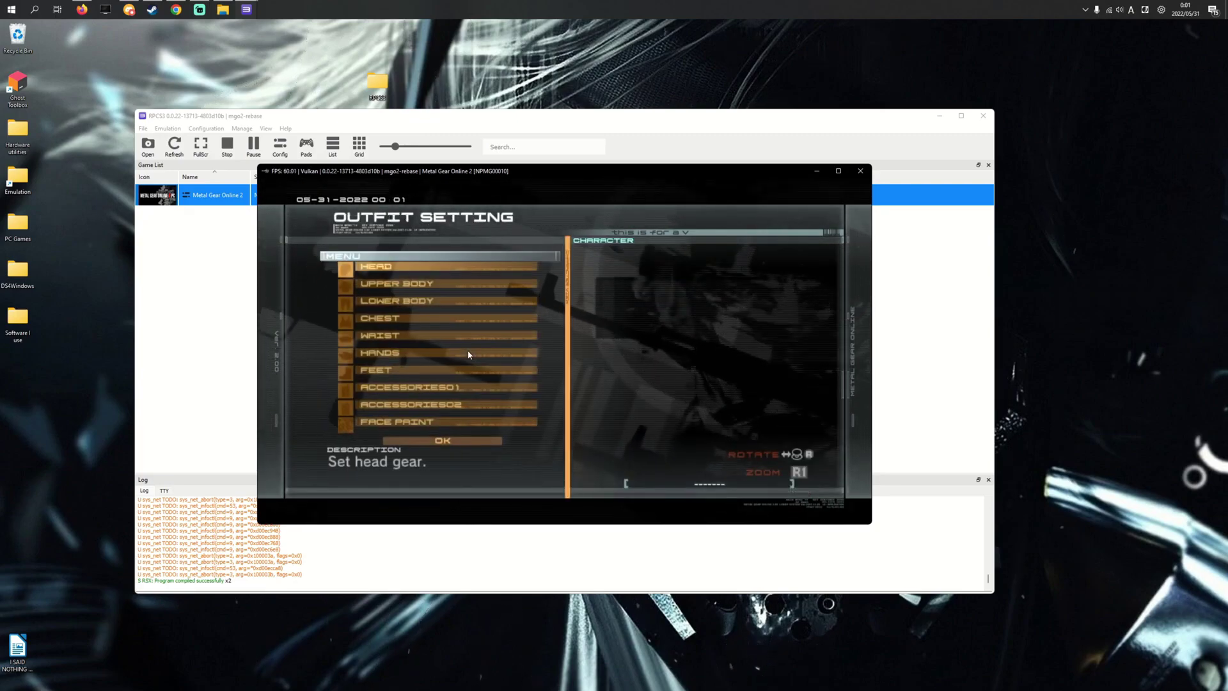
# - Change the head gear and give the Tactical Jacket Coyote Brown camouflage
pyautogui.press('x')
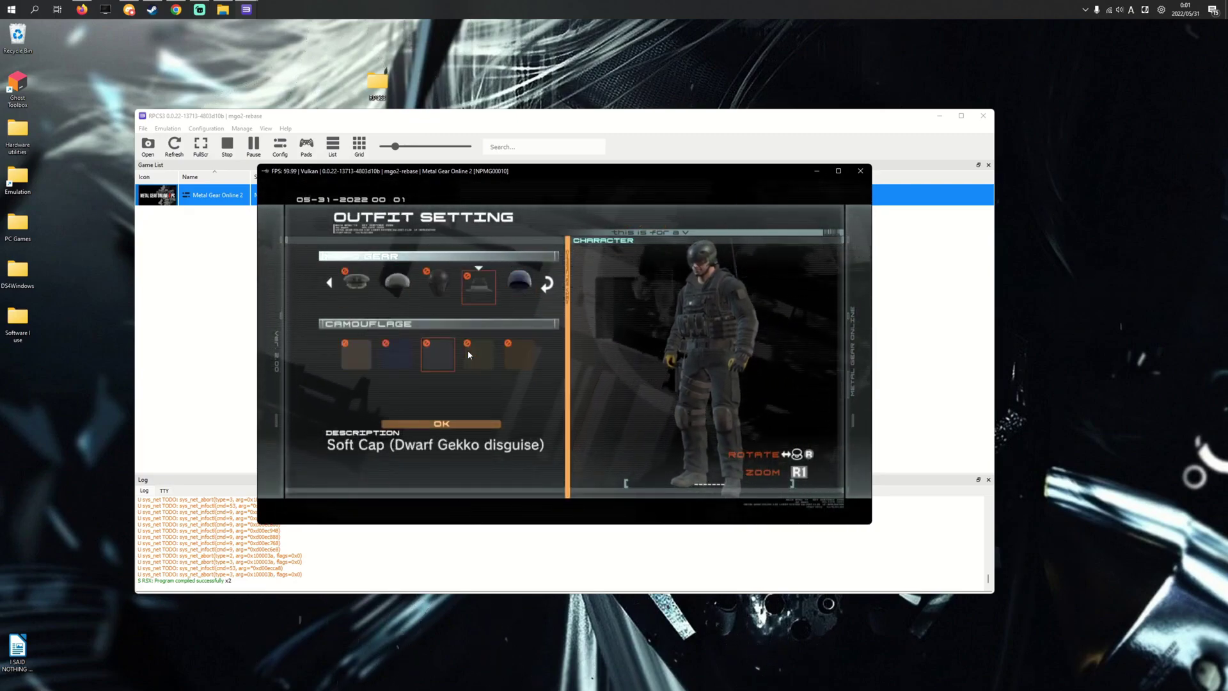
pyautogui.press('Left')
pyautogui.press('Left')
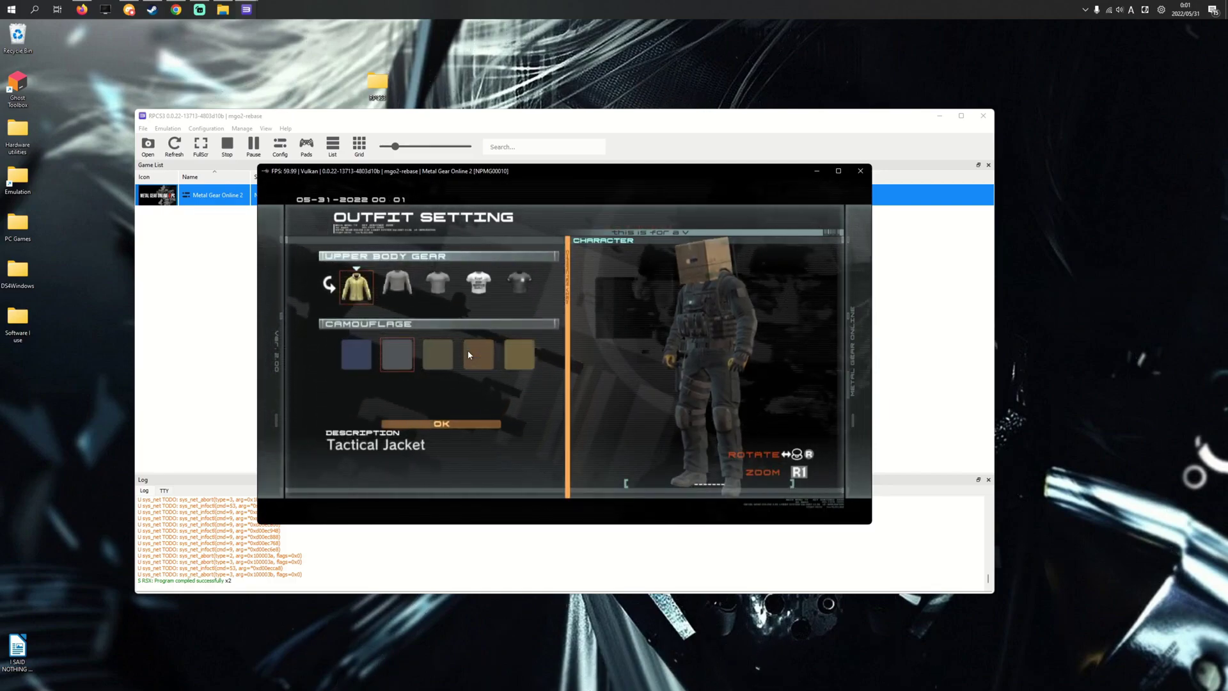
pyautogui.press('Left')
pyautogui.press('x')
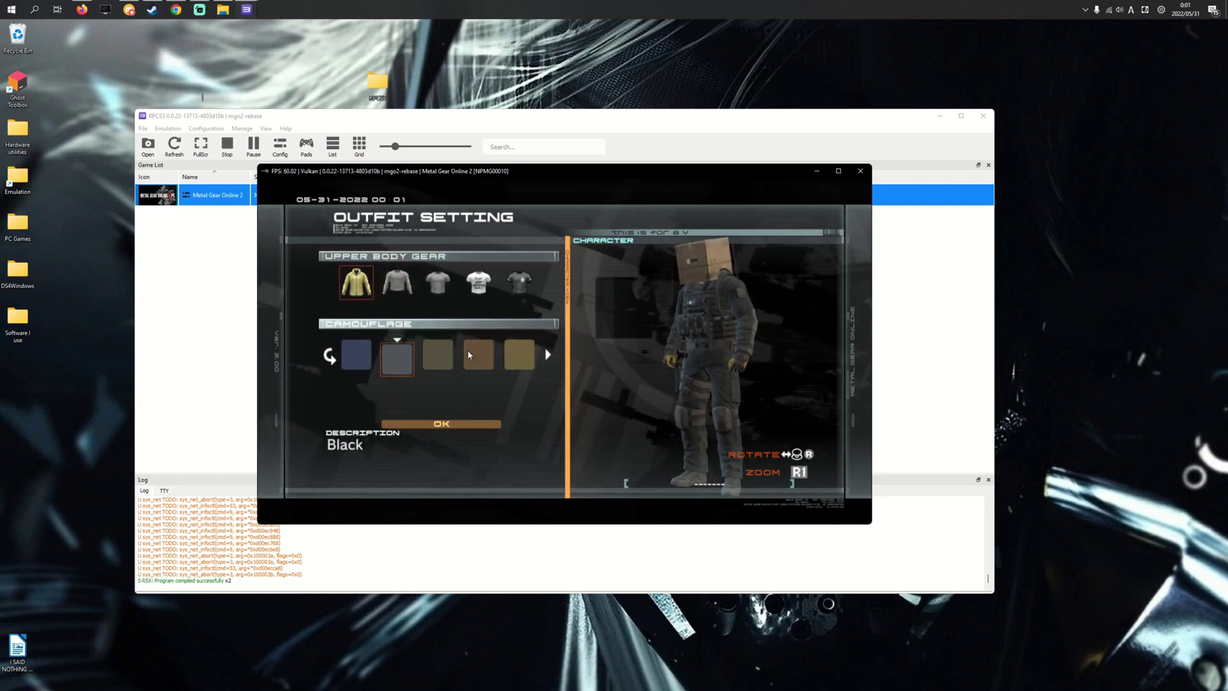
pyautogui.press('Right')
pyautogui.press('Right')
pyautogui.press('Right')
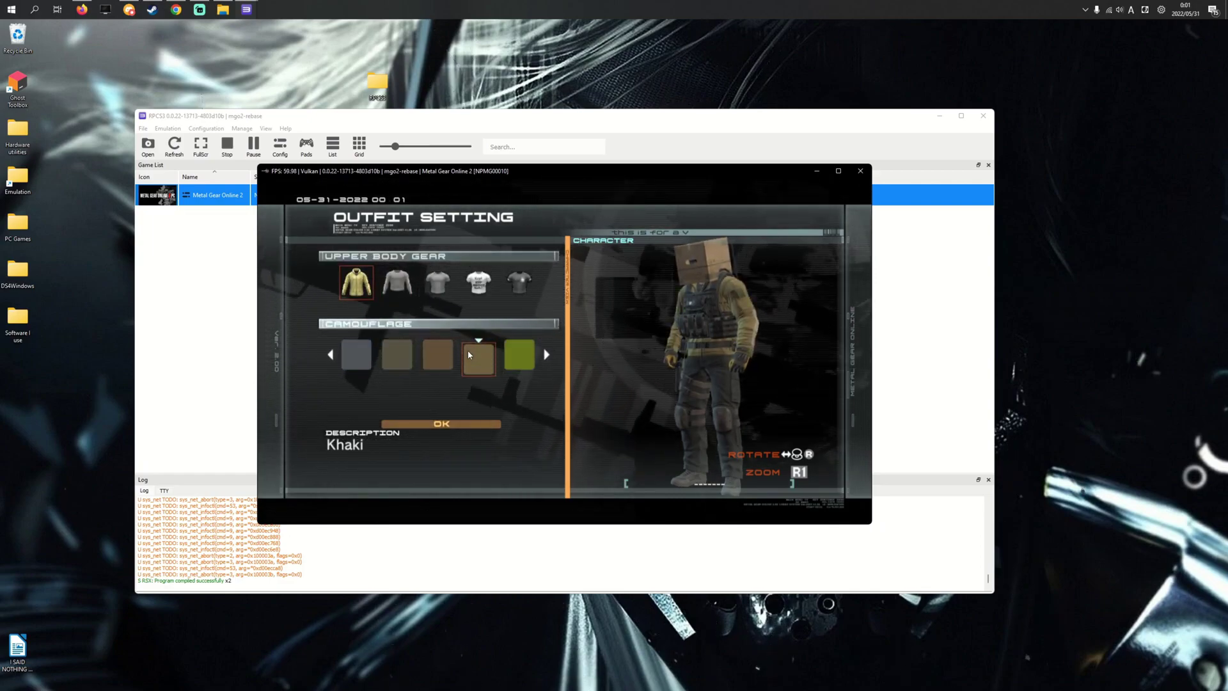
pyautogui.press('Left')
pyautogui.press('Left')
pyautogui.press('Right')
pyautogui.press('Down')
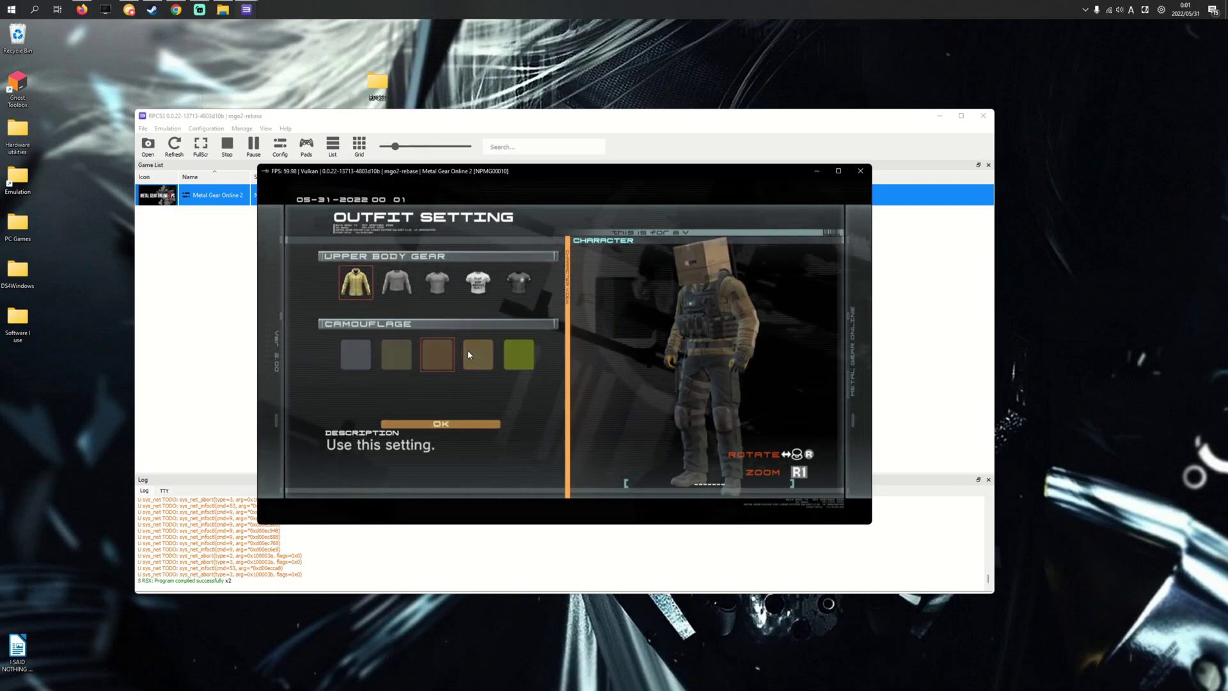
# - Give the trousers yellow camouflage and save the outfit
pyautogui.press('x')
pyautogui.press('x')
pyautogui.press('Left')
pyautogui.press('x')
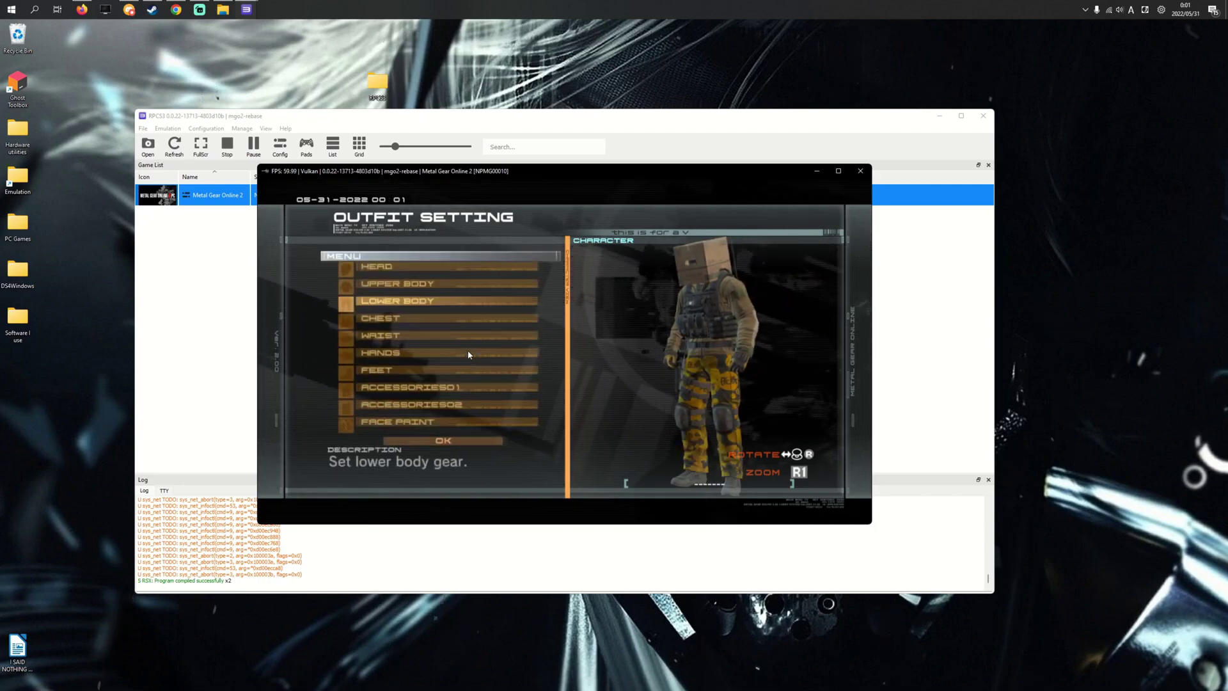
pyautogui.press('Down')
pyautogui.press('Down')
pyautogui.press('Down')
pyautogui.press('Down')
pyautogui.press('Down')
pyautogui.press('Down')
pyautogui.press('Down')
pyautogui.press('Down')
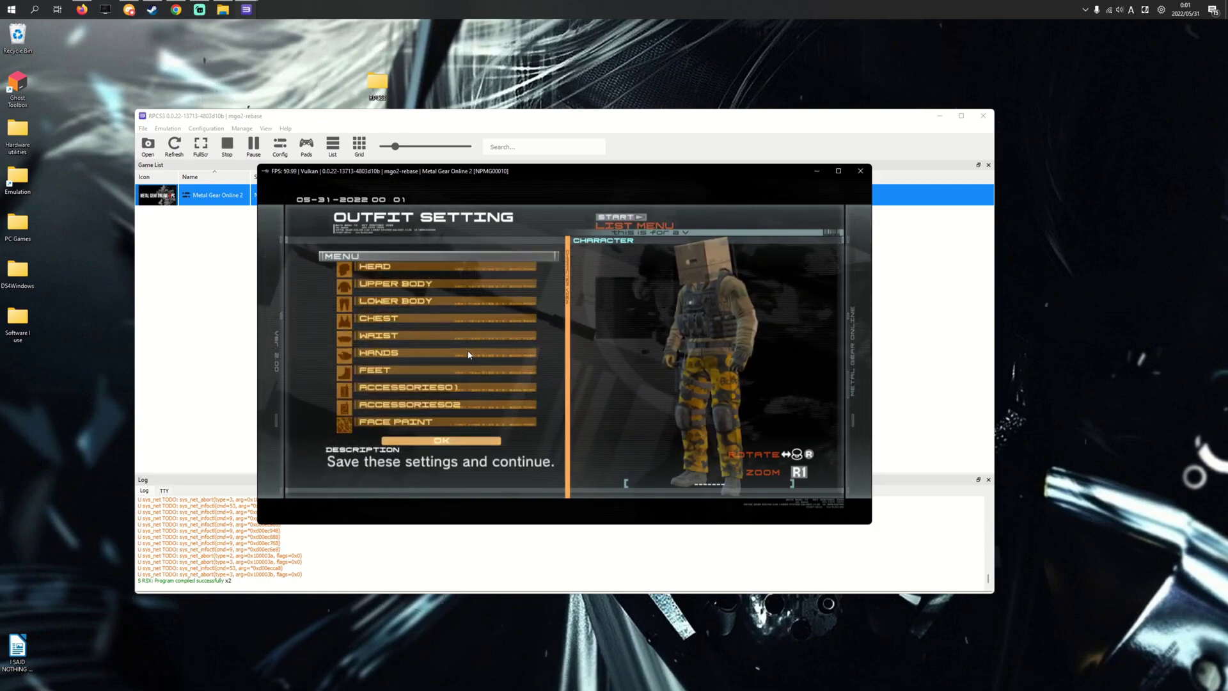
pyautogui.press('x')
pyautogui.press('c')
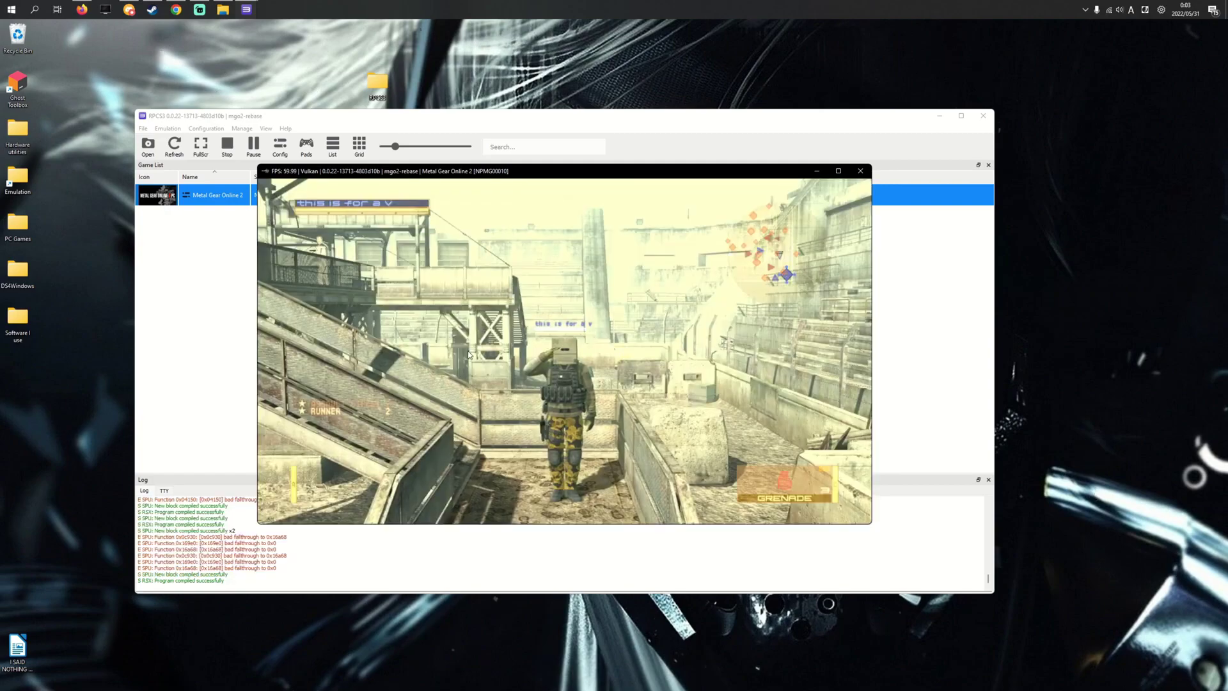